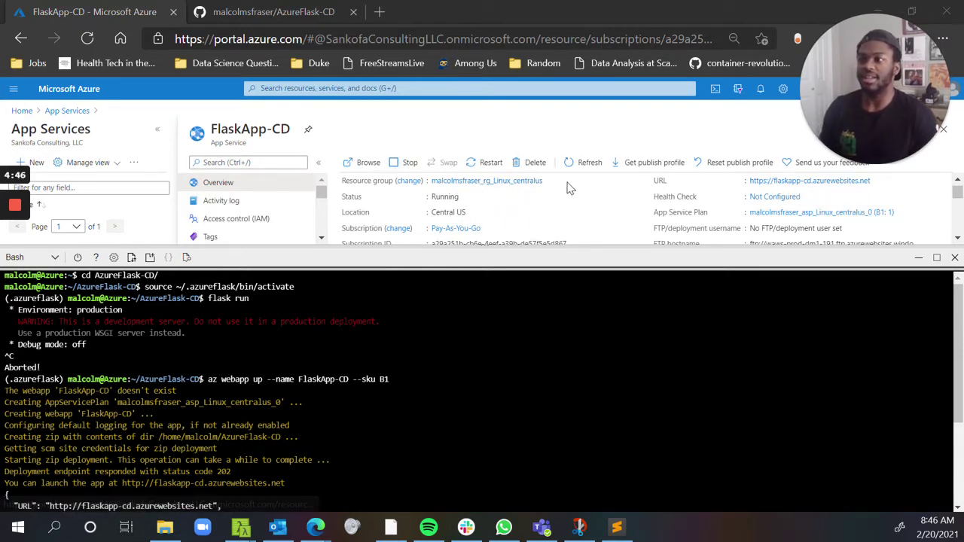
Open the deployed FlaskApp-CD site from its URL, check the greeting text, and close the page.
{"action": "left_click", "coordinate": [844, 184]}
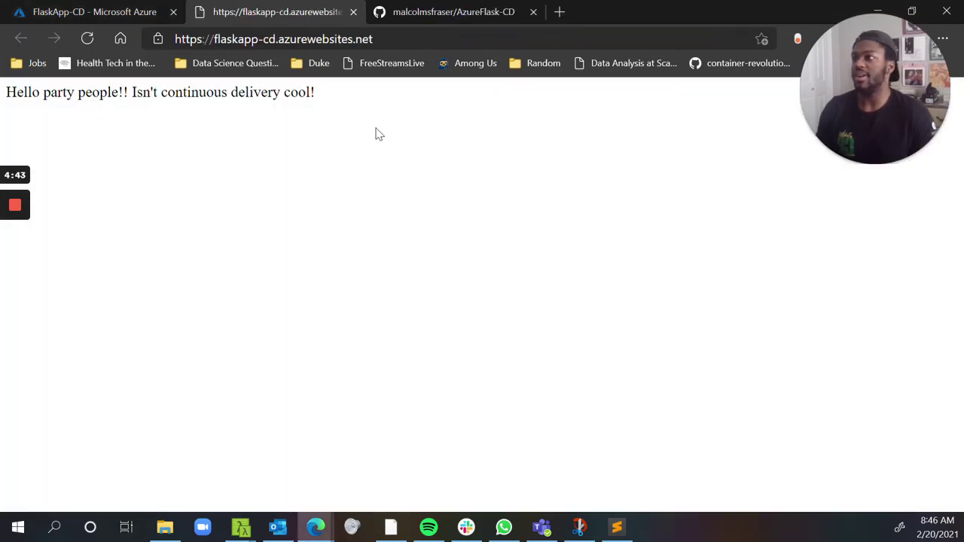
{"action": "left_click_drag", "start_coordinate": [6, 91], "coordinate": [274, 92]}
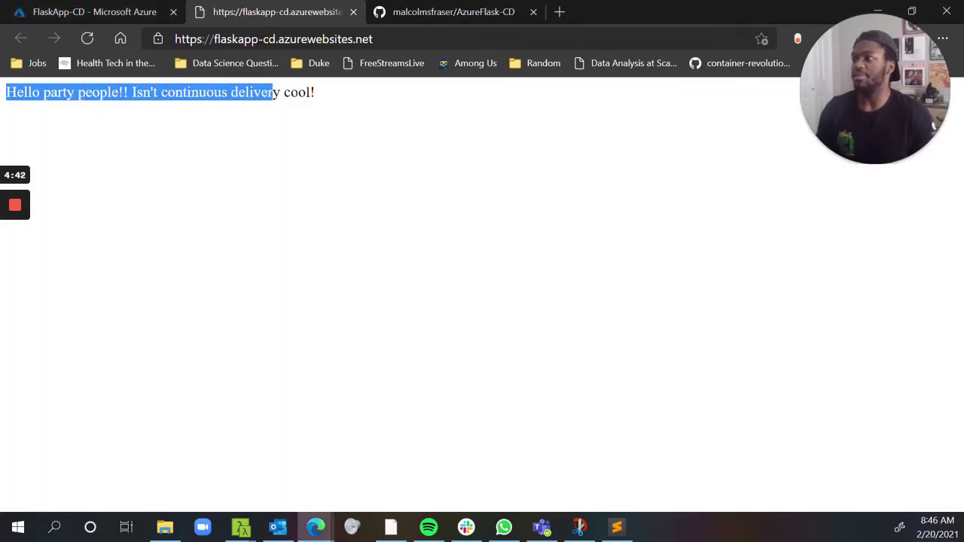
{"action": "left_click", "coordinate": [353, 15]}
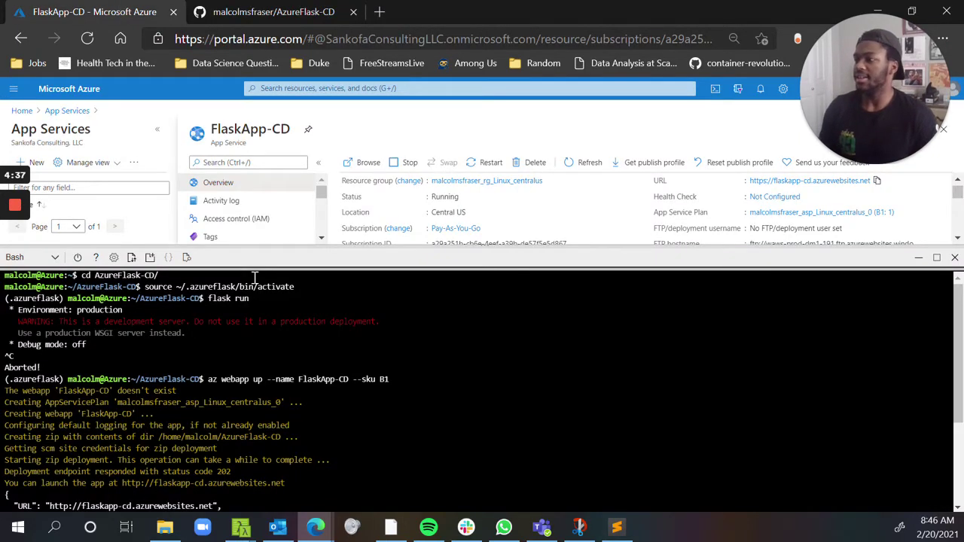
Search the web for "azure devops" in a new tab and sign in to Azure DevOps from Microsoft's service page.
{"action": "left_click", "coordinate": [380, 14]}
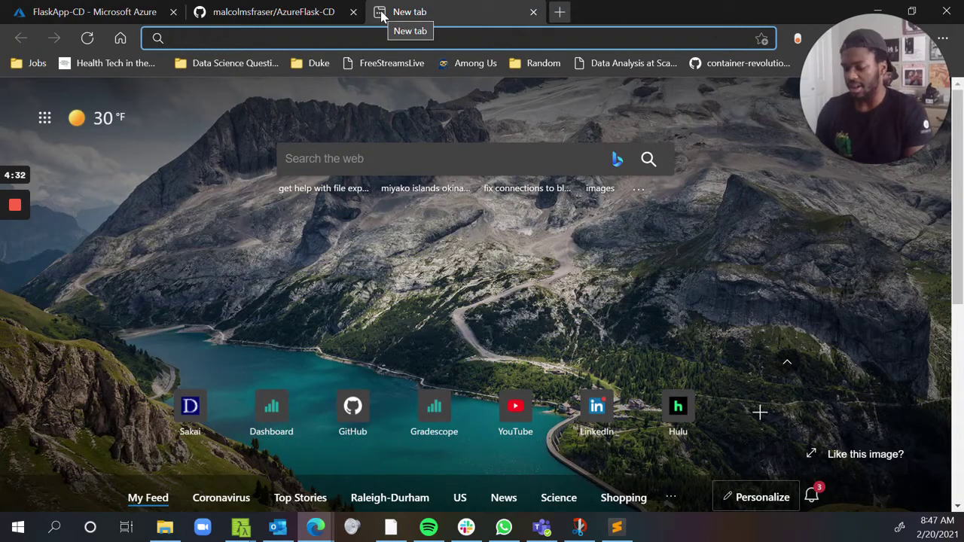
{"action": "type", "text": "azure"}
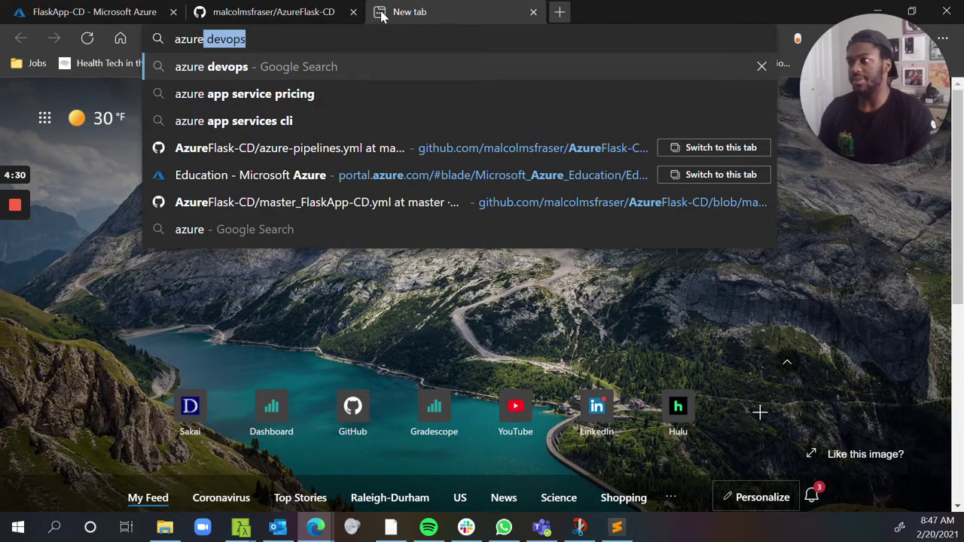
{"action": "key", "text": "Return"}
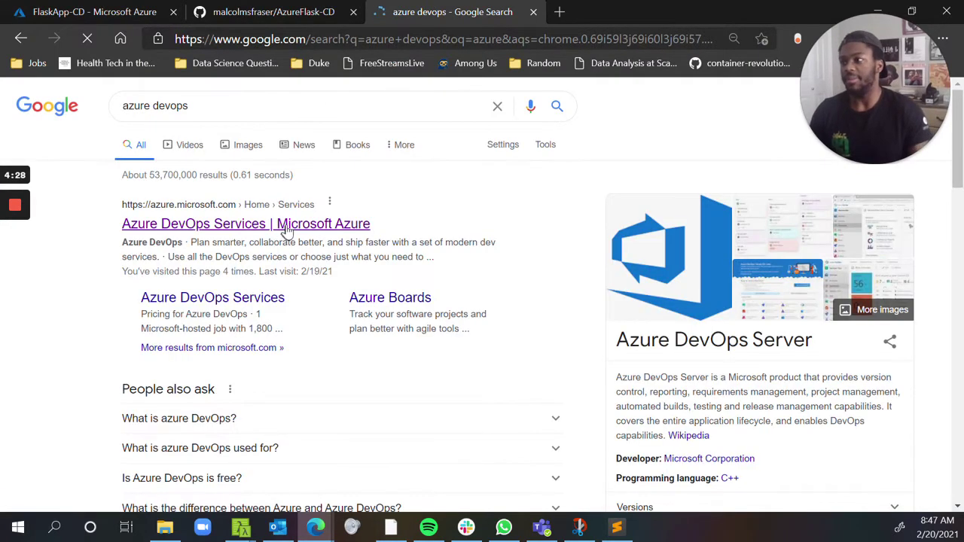
{"action": "left_click", "coordinate": [286, 230]}
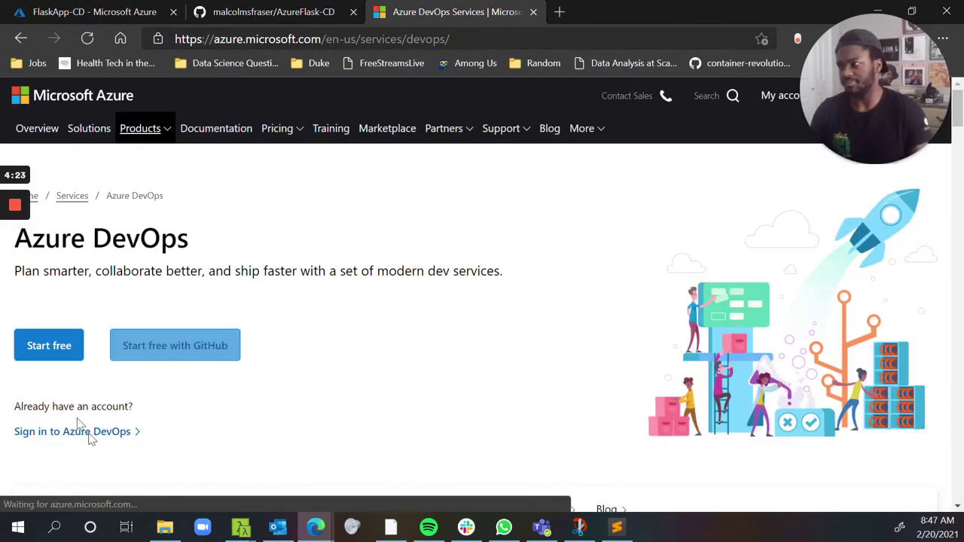
{"action": "left_click", "coordinate": [100, 433]}
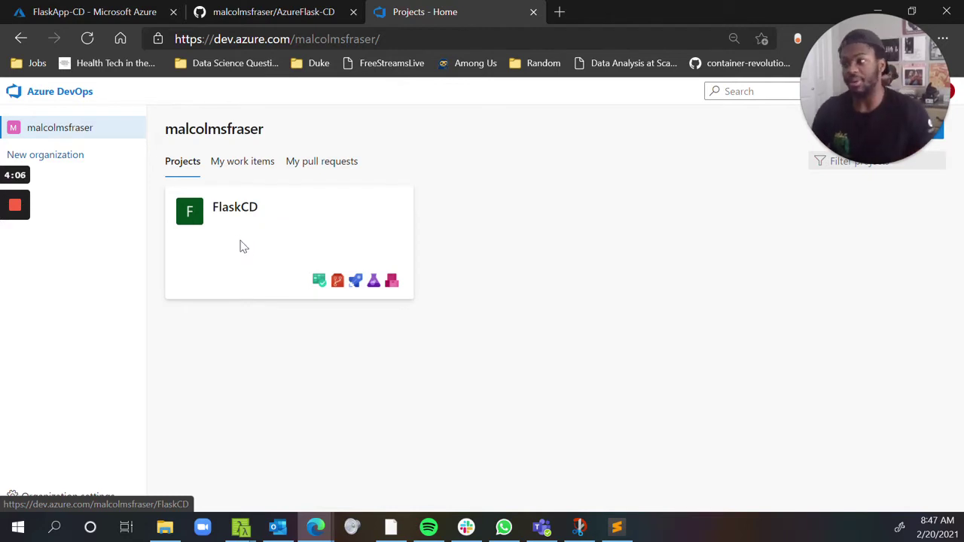
Open the FlaskCD project from the organization's project list.
{"action": "left_click", "coordinate": [241, 247]}
{"action": "key", "text": "alt+Left"}
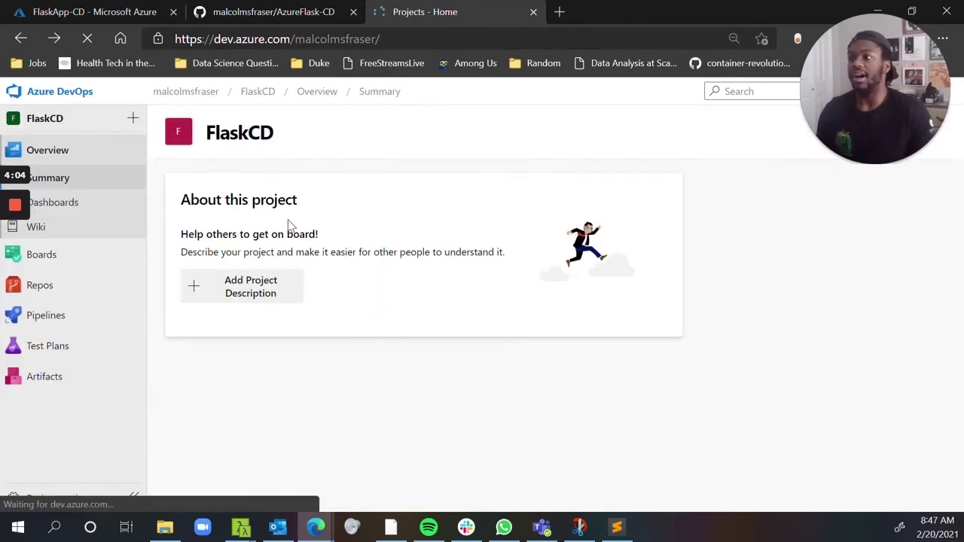
{"action": "left_click_drag", "start_coordinate": [879, 92], "coordinate": [776, 71]}
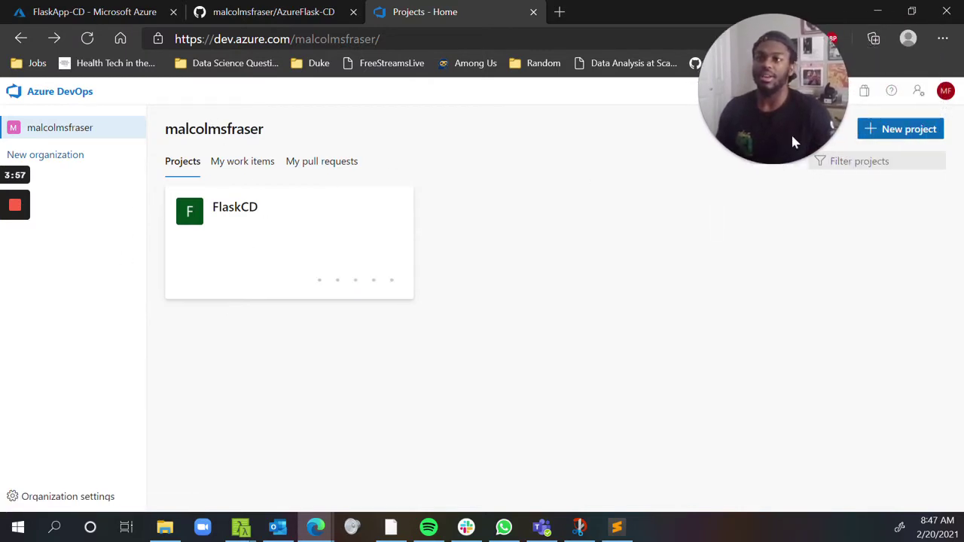
{"action": "left_click", "coordinate": [256, 229]}
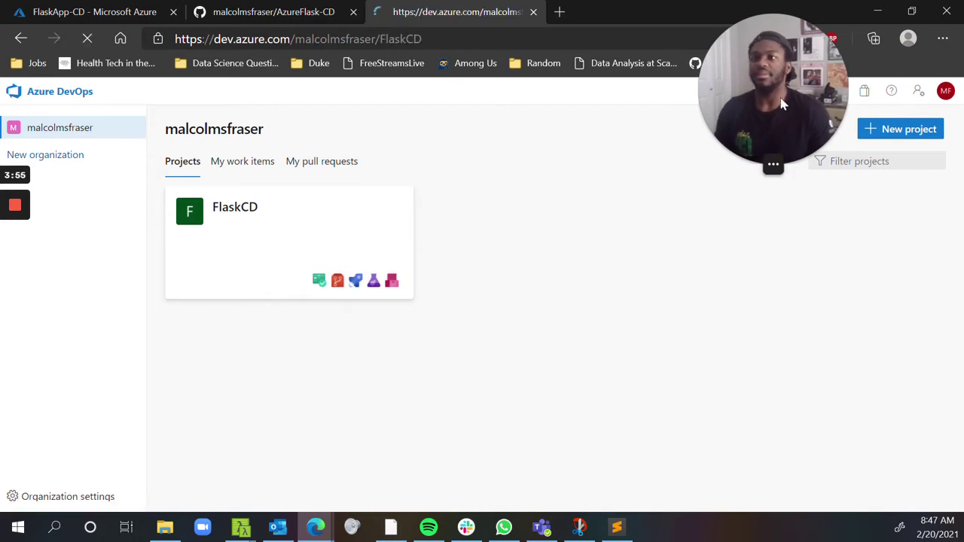
{"action": "left_click_drag", "start_coordinate": [771, 90], "coordinate": [879, 96]}
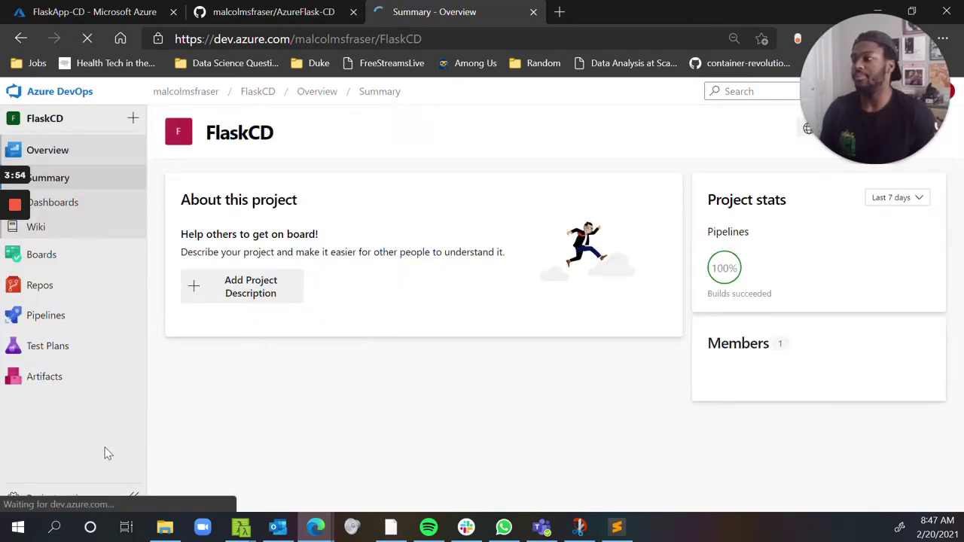
Open the service connections in the FlaskCD project settings.
{"action": "left_click", "coordinate": [99, 490]}
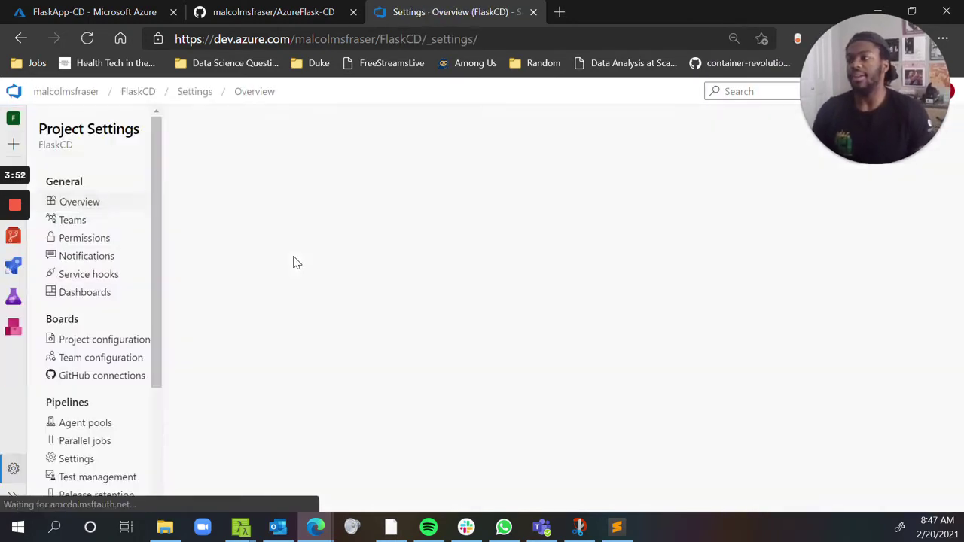
{"action": "scroll", "coordinate": [107, 346], "scroll_direction": "down", "scroll_amount": 2}
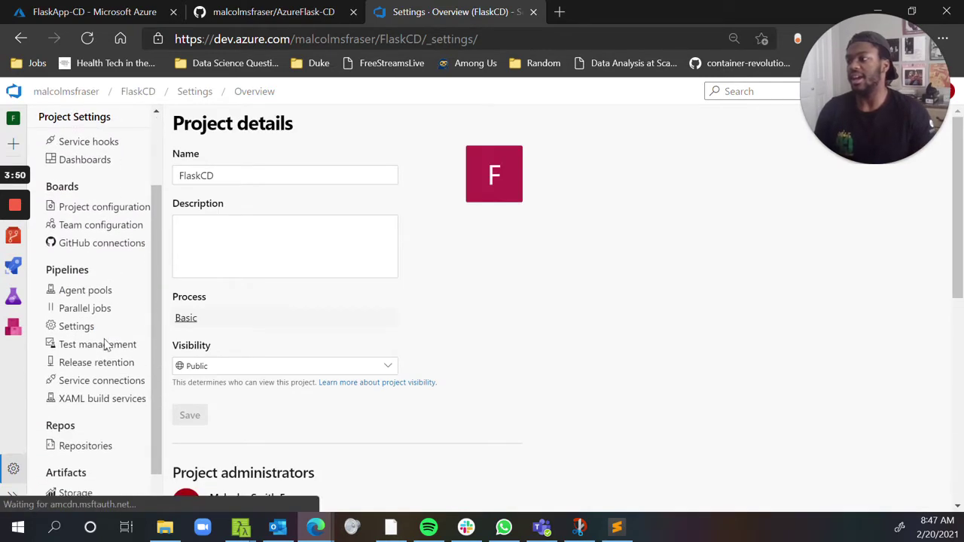
{"action": "left_click", "coordinate": [102, 381]}
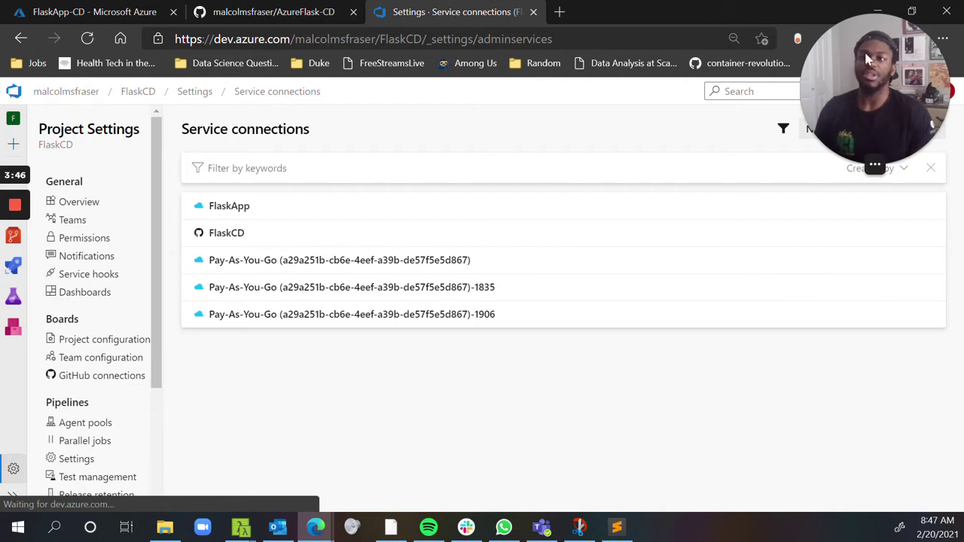
Begin a new Azure Resource Manager service connection using the Service principal (automatic) authentication method.
{"action": "left_click_drag", "start_coordinate": [924, 68], "coordinate": [804, 67]}
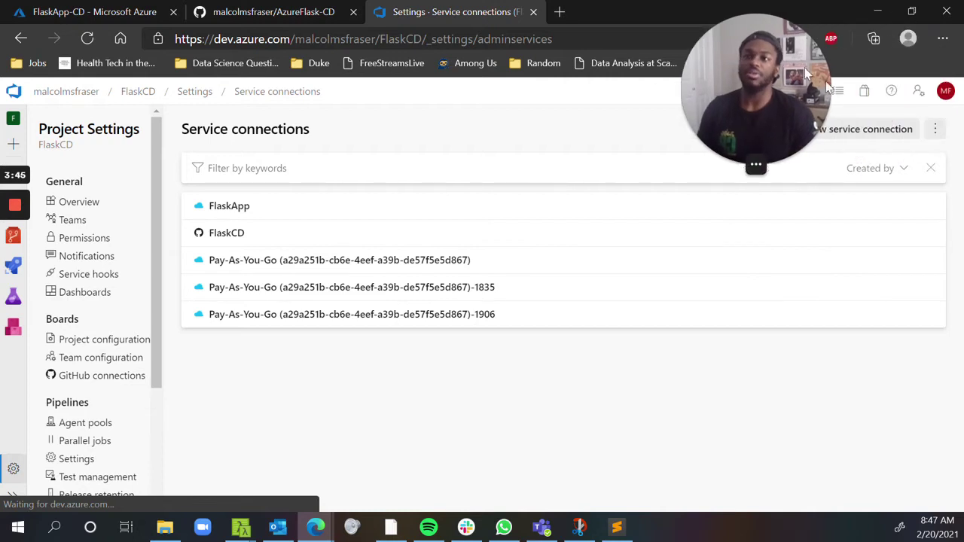
{"action": "left_click", "coordinate": [871, 130]}
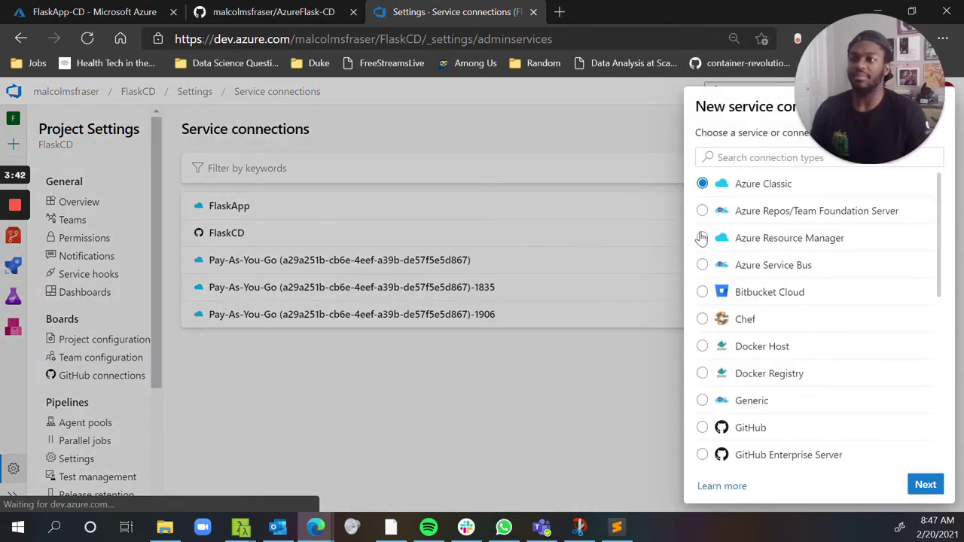
{"action": "left_click", "coordinate": [701, 238]}
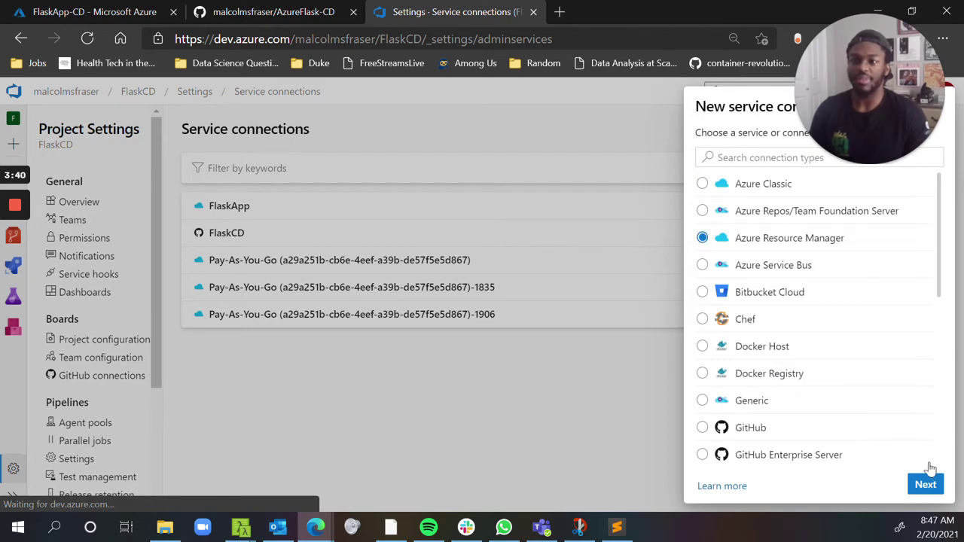
{"action": "left_click", "coordinate": [925, 485]}
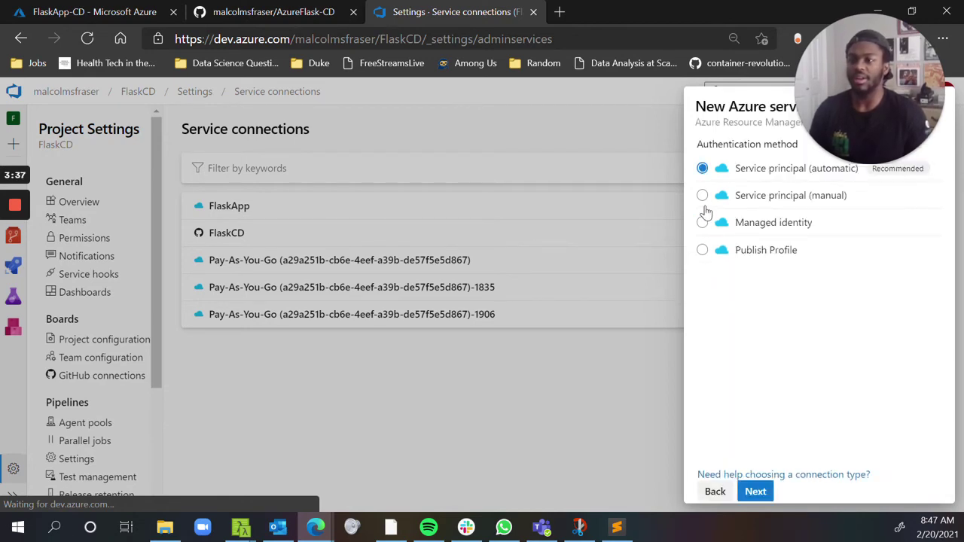
{"action": "left_click", "coordinate": [755, 491]}
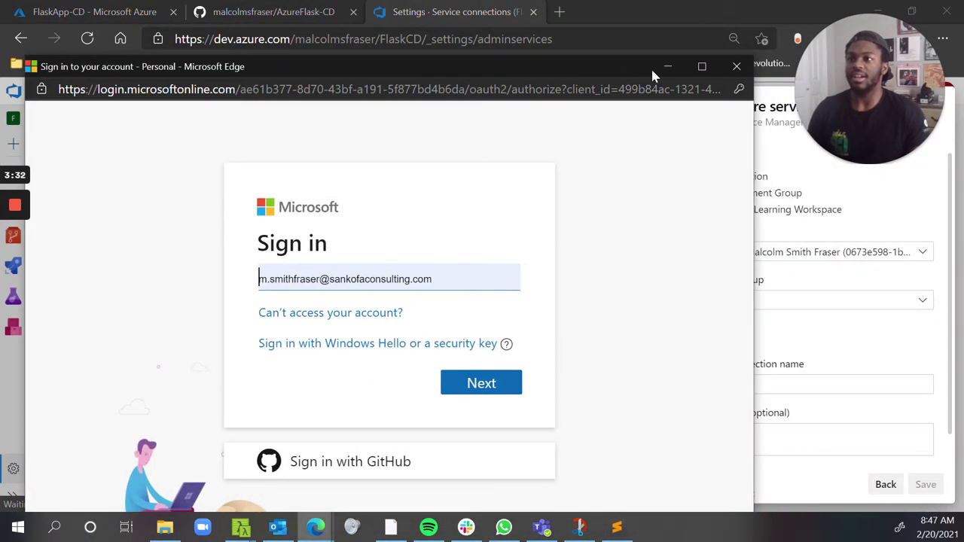
Dismiss the account sign-in window and set the service connection's subscription to Pay-As-You-Go, leaving the resource group empty.
{"action": "left_click", "coordinate": [740, 85]}
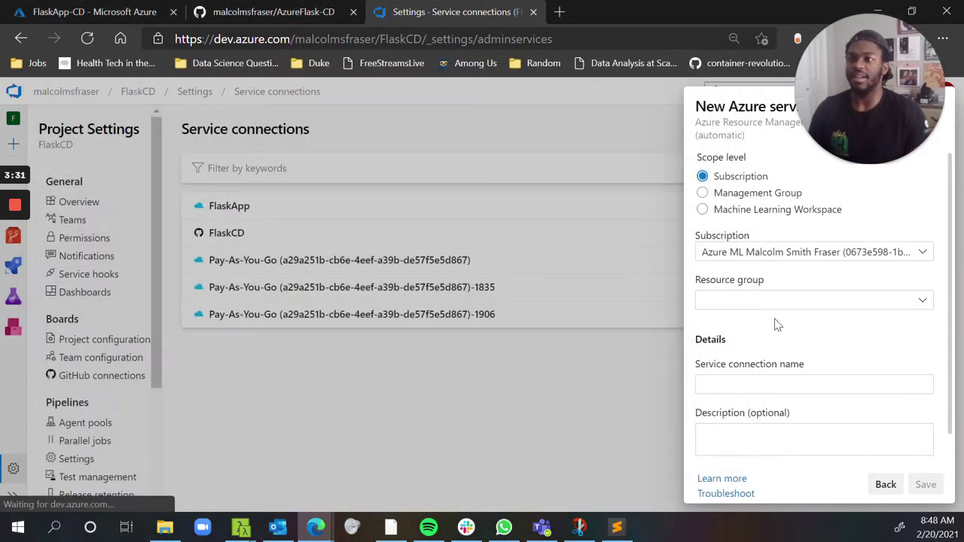
{"action": "left_click", "coordinate": [788, 252]}
{"action": "left_click", "coordinate": [786, 329]}
{"action": "left_click", "coordinate": [798, 300]}
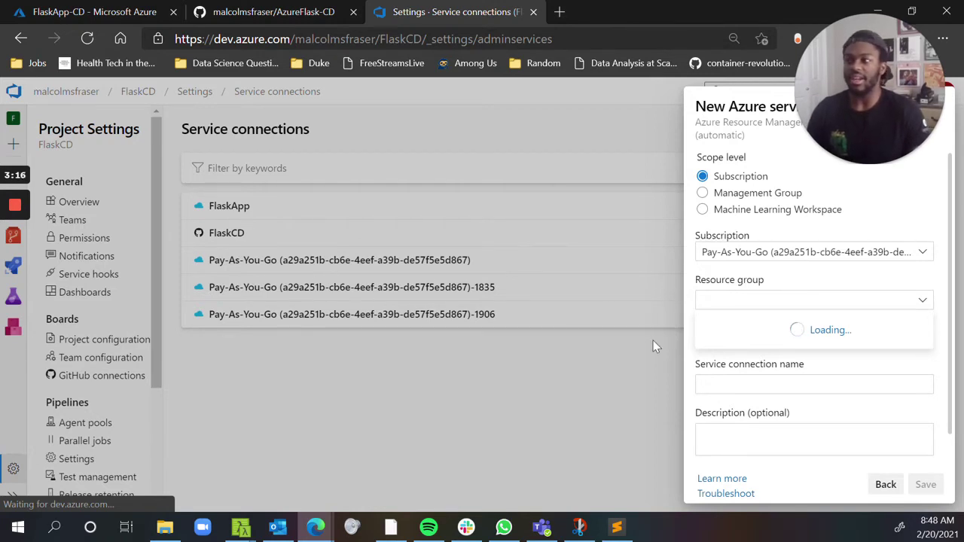
{"action": "left_click", "coordinate": [701, 384]}
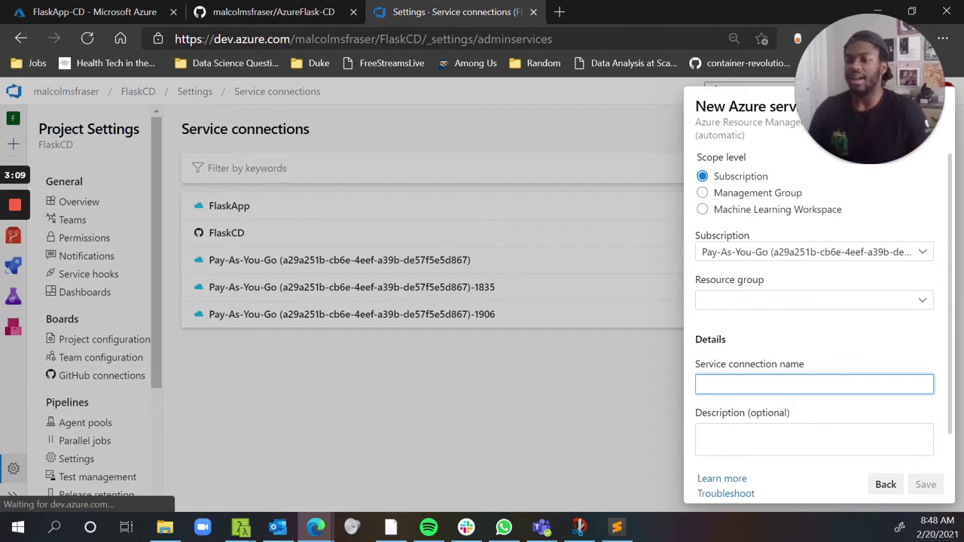
Back out of the new service connection form without saving it.
{"action": "left_click", "coordinate": [885, 485]}
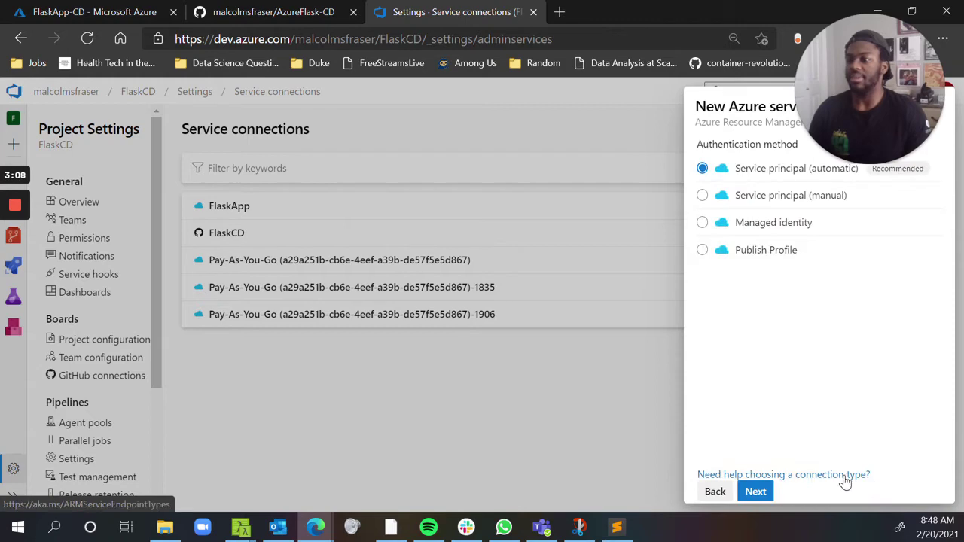
{"action": "left_click", "coordinate": [714, 493]}
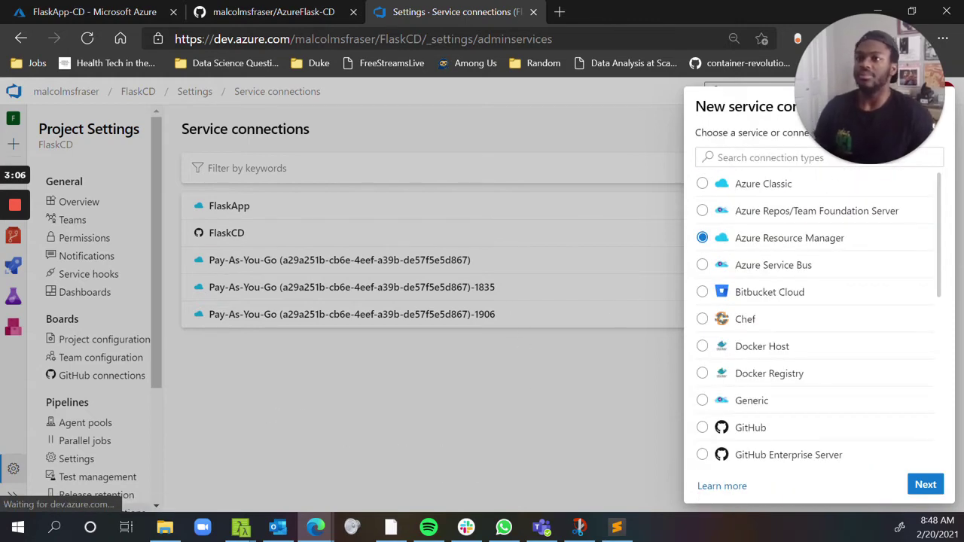
{"action": "left_click", "coordinate": [486, 198]}
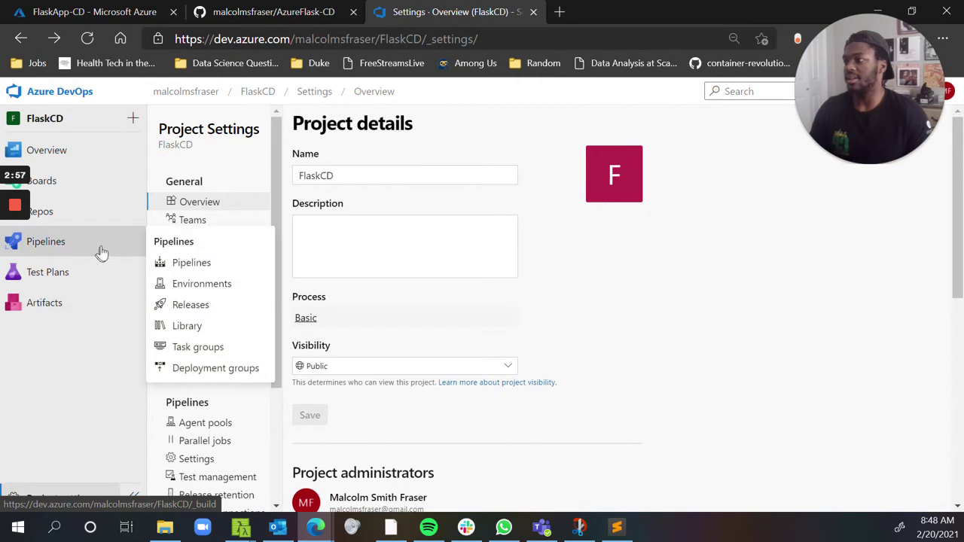
Start a new pipeline in the FlaskCD project with GitHub as the code source and AzureFlask-CD as the repository.
{"action": "left_click", "coordinate": [102, 253]}
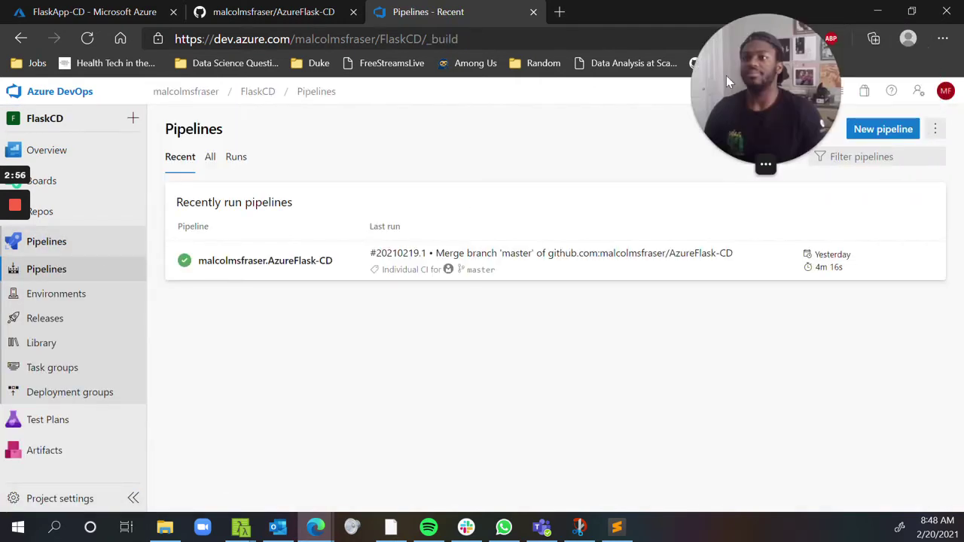
{"action": "left_click", "coordinate": [896, 131]}
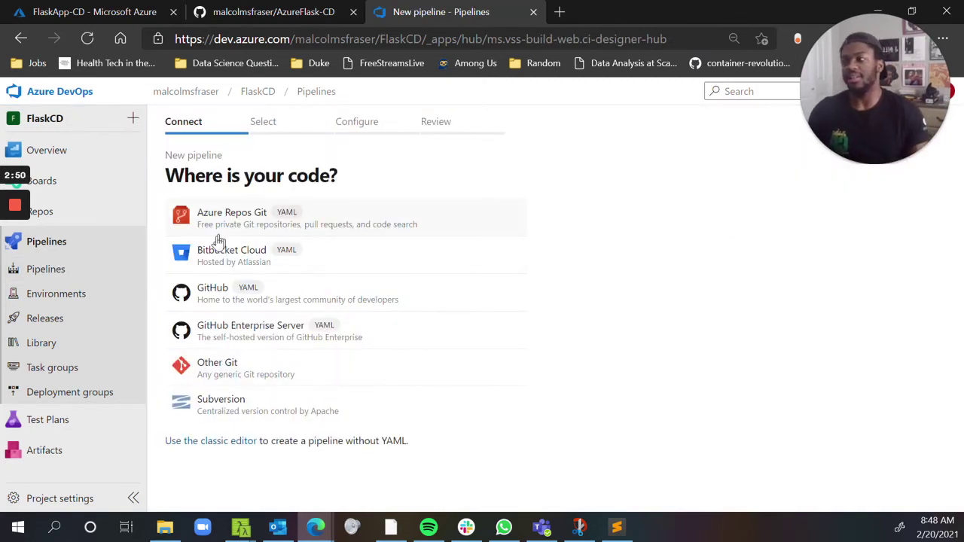
{"action": "left_click", "coordinate": [287, 295]}
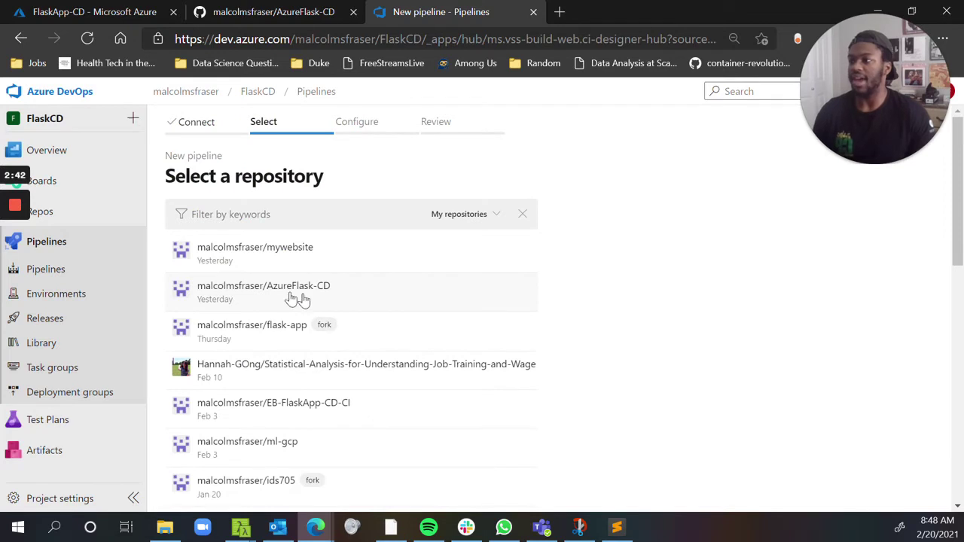
{"action": "left_click", "coordinate": [305, 293]}
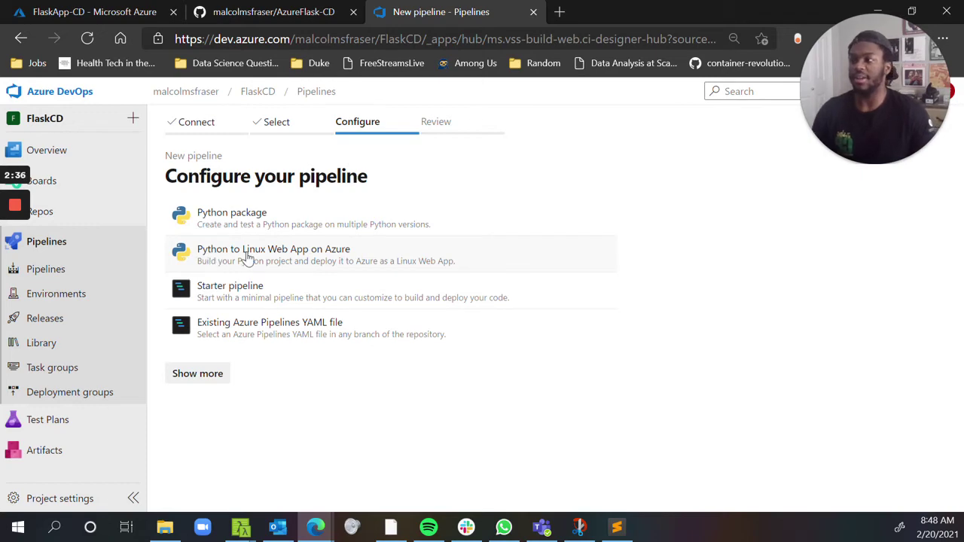
Browse the full list of pipeline templates, then configure Python to Linux Web App on Azure with the Pay-As-You-Go subscription.
{"action": "left_click", "coordinate": [213, 372]}
{"action": "scroll", "coordinate": [249, 315], "scroll_direction": "down", "scroll_amount": 7}
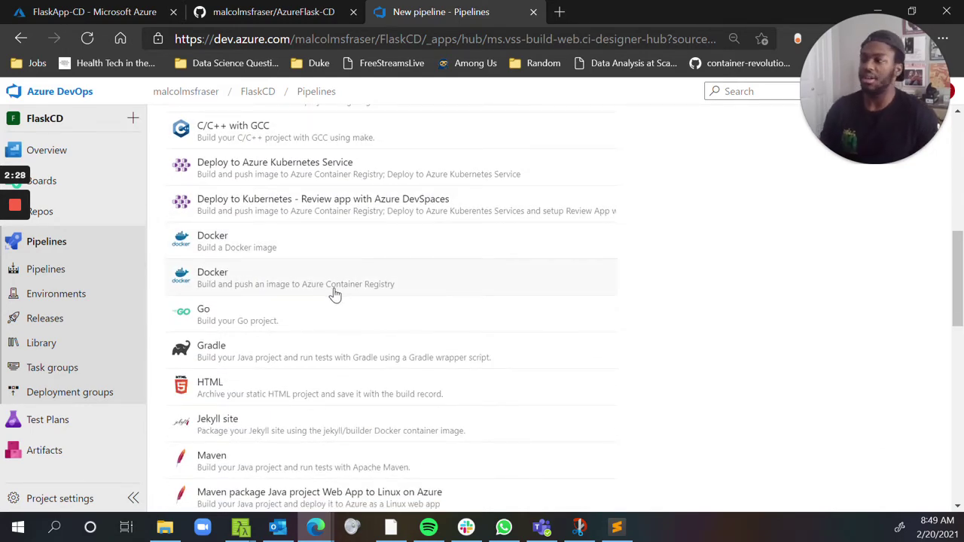
{"action": "scroll", "coordinate": [335, 293], "scroll_direction": "down", "scroll_amount": 6}
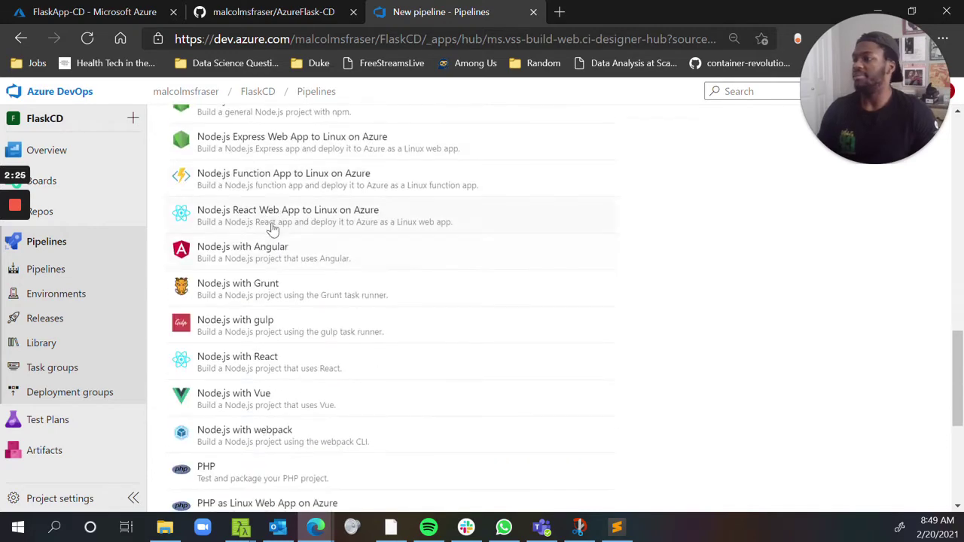
{"action": "scroll", "coordinate": [272, 230], "scroll_direction": "down", "scroll_amount": 4}
{"action": "scroll", "coordinate": [256, 352], "scroll_direction": "up", "scroll_amount": 17}
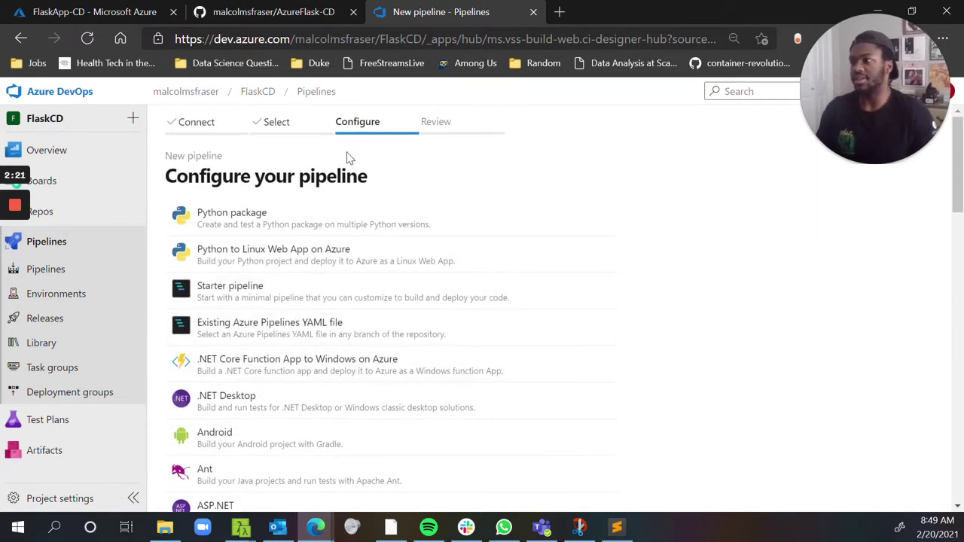
{"action": "left_click", "coordinate": [299, 260]}
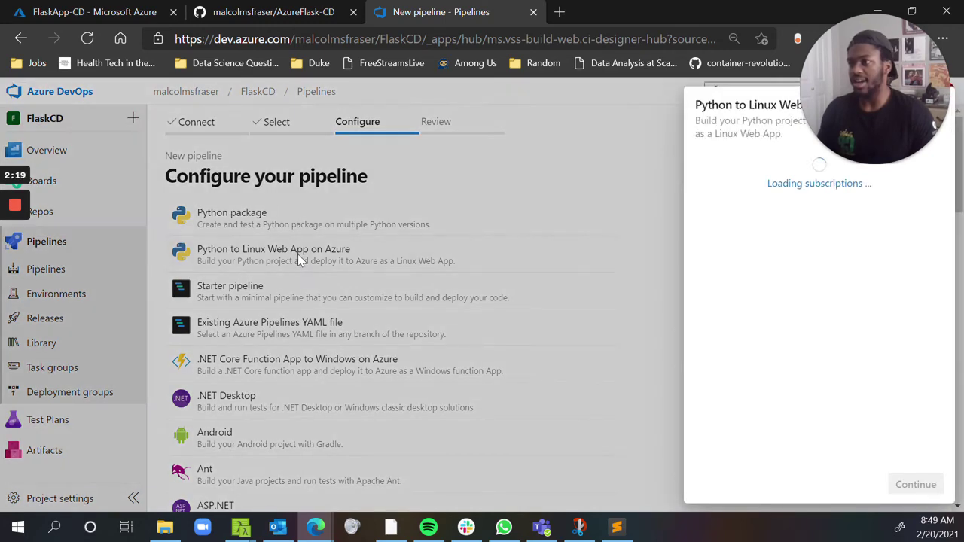
{"action": "left_click", "coordinate": [703, 247]}
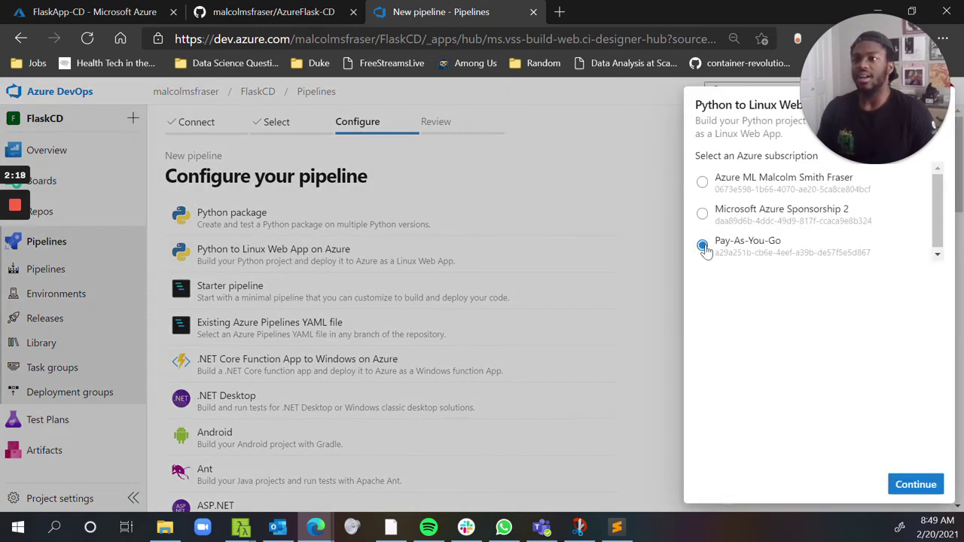
{"action": "left_click", "coordinate": [931, 484]}
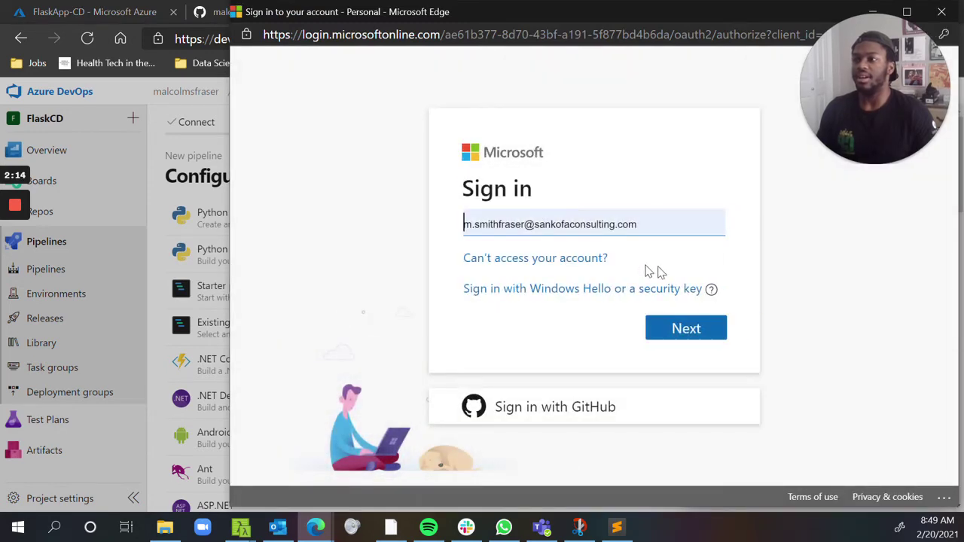
Sign in to the Microsoft account with its e-mail and the prefilled password, dismissing the offer to save the password.
{"action": "triple_click", "coordinate": [587, 224]}
{"action": "type", "text": "malc"}
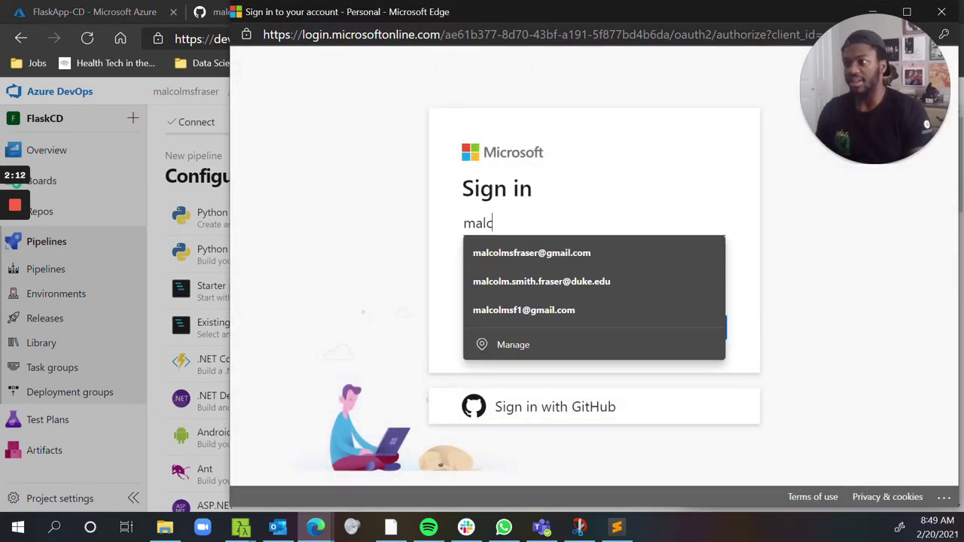
{"action": "left_click", "coordinate": [683, 262]}
{"action": "left_click", "coordinate": [686, 329]}
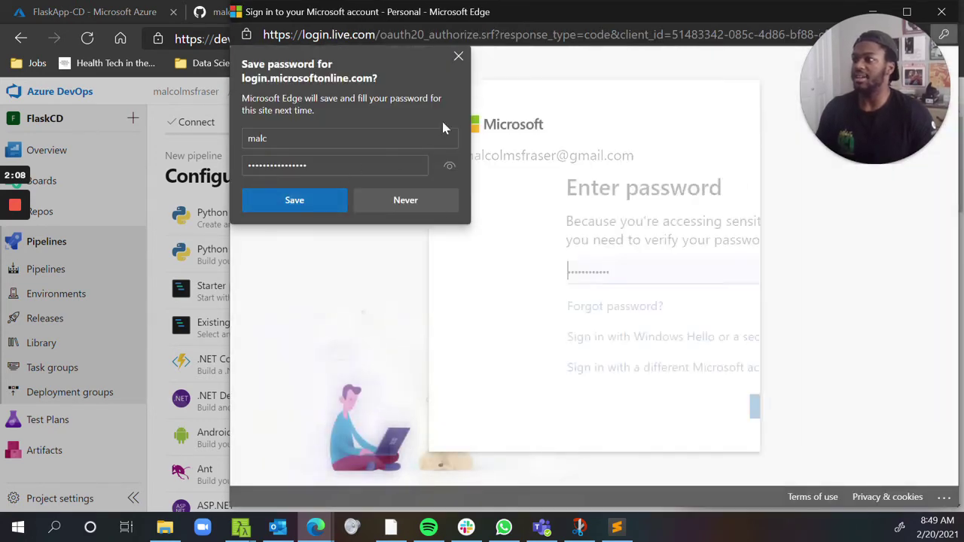
{"action": "left_click", "coordinate": [458, 57]}
{"action": "left_click", "coordinate": [681, 409]}
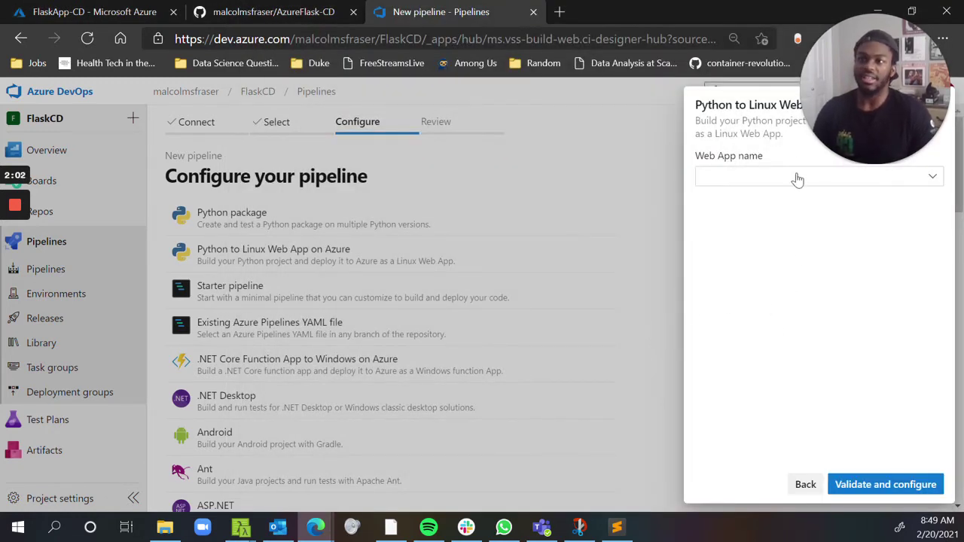
Set the web app name to FlaskApp-CD, validate and configure the pipeline, and review the generated YAML's build and deploy stages.
{"action": "left_click", "coordinate": [798, 178]}
{"action": "left_click", "coordinate": [788, 207]}
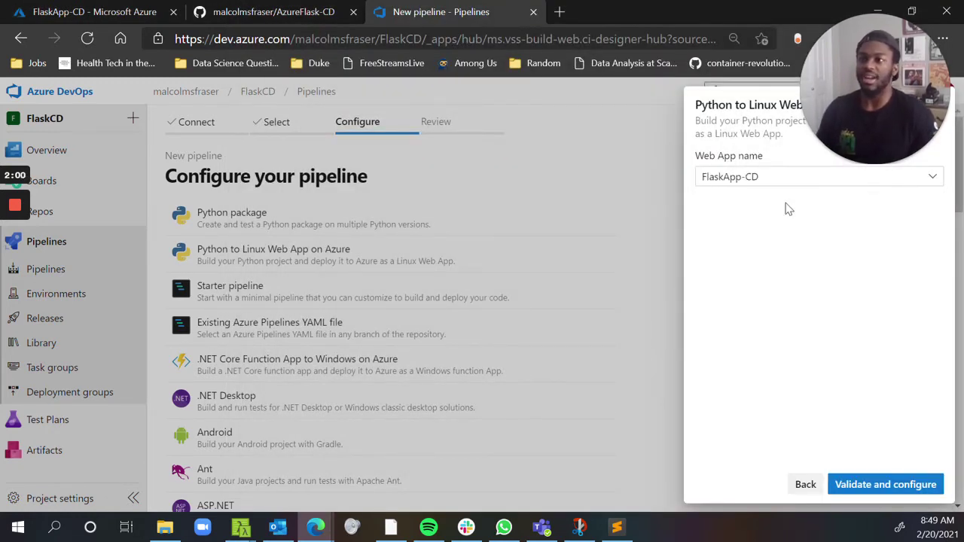
{"action": "left_click", "coordinate": [896, 486]}
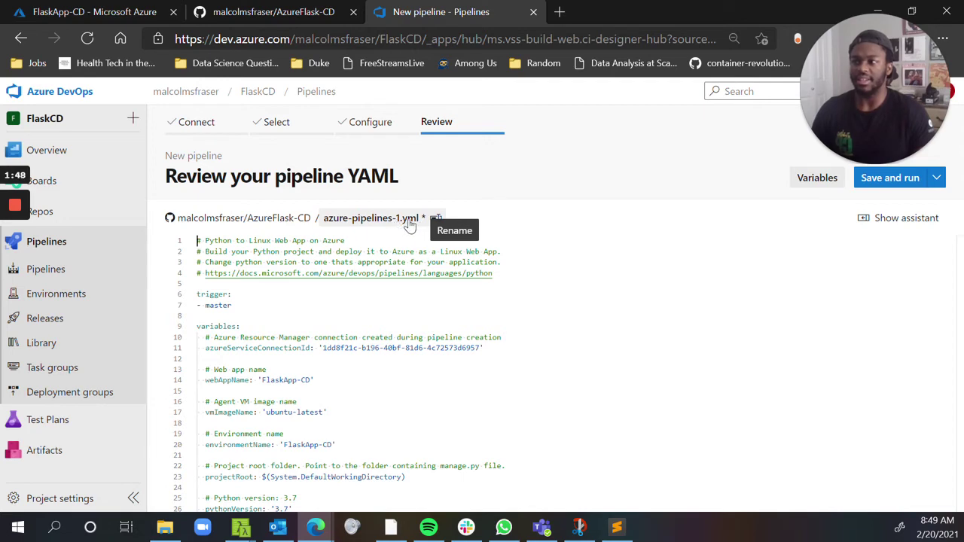
{"action": "scroll", "coordinate": [422, 316], "scroll_direction": "down", "scroll_amount": 5}
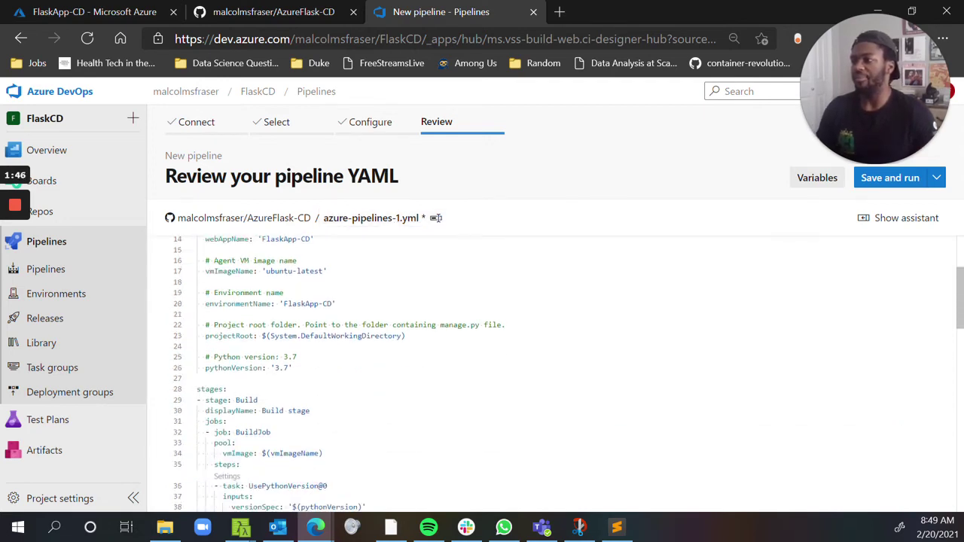
{"action": "scroll", "coordinate": [553, 374], "scroll_direction": "down", "scroll_amount": 6}
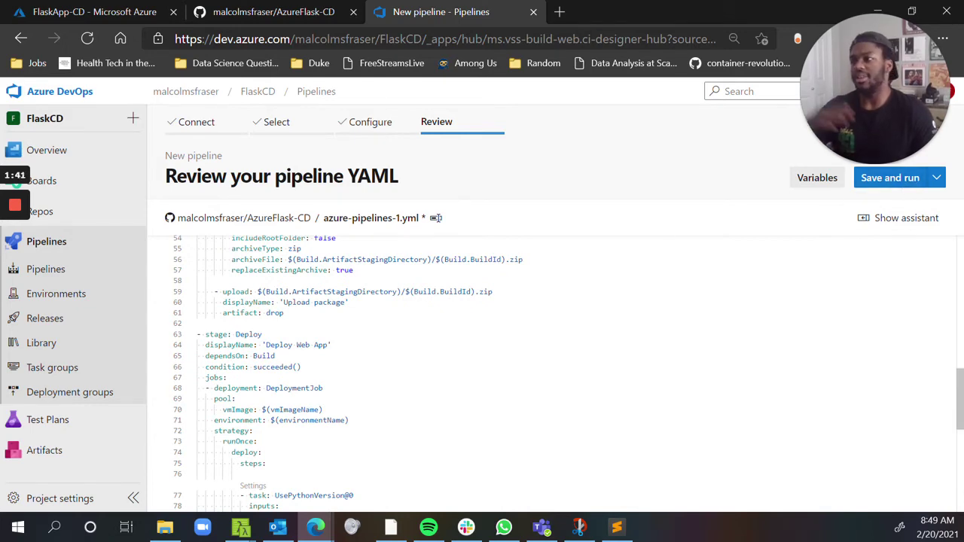
Open azure-pipelines.yml in the AzureFlask-CD GitHub repository and examine its variables and the build script's make lint line.
{"action": "left_click", "coordinate": [304, 11]}
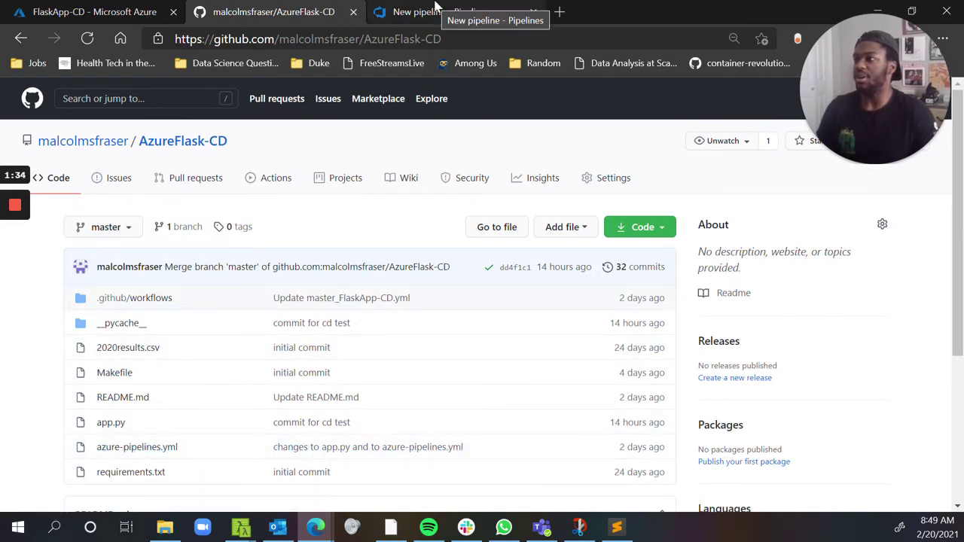
{"action": "left_click", "coordinate": [46, 8]}
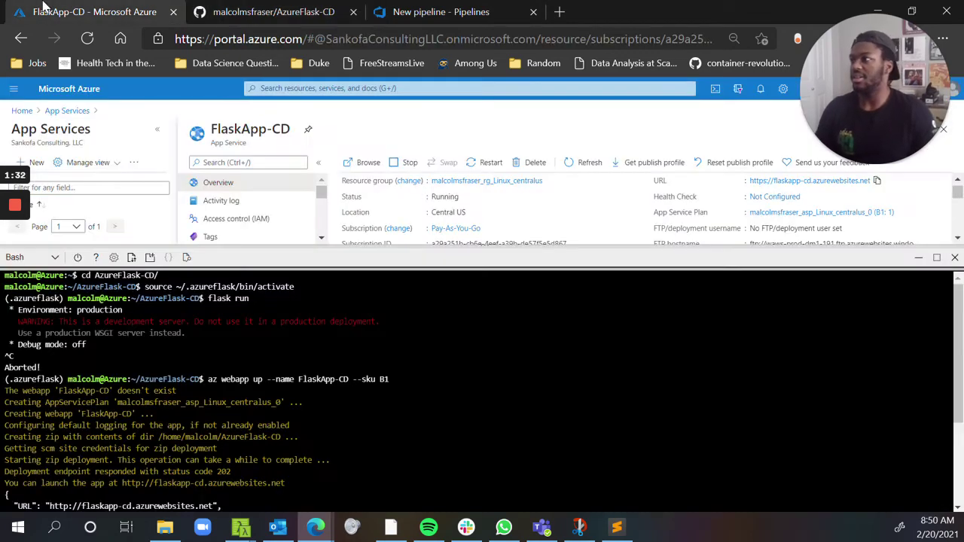
{"action": "left_click", "coordinate": [280, 15]}
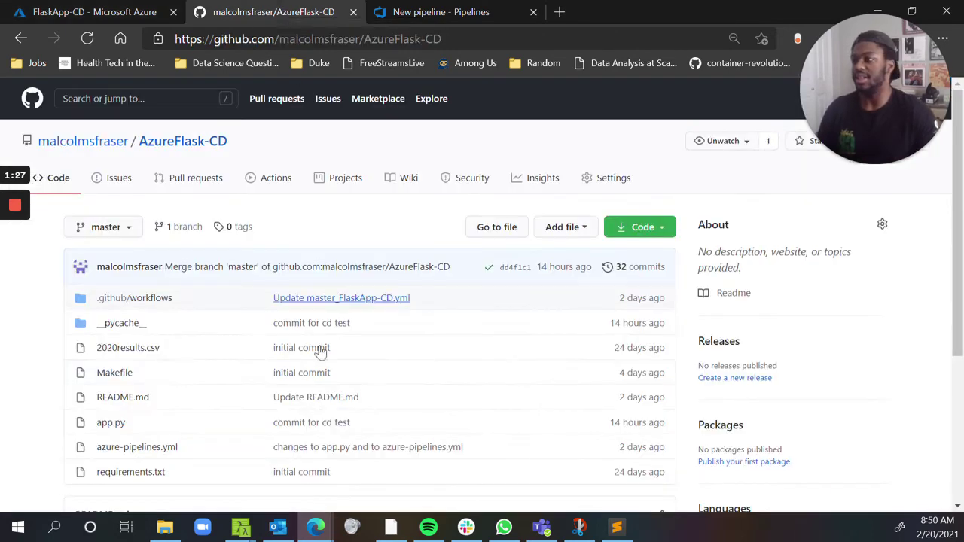
{"action": "left_click", "coordinate": [150, 448]}
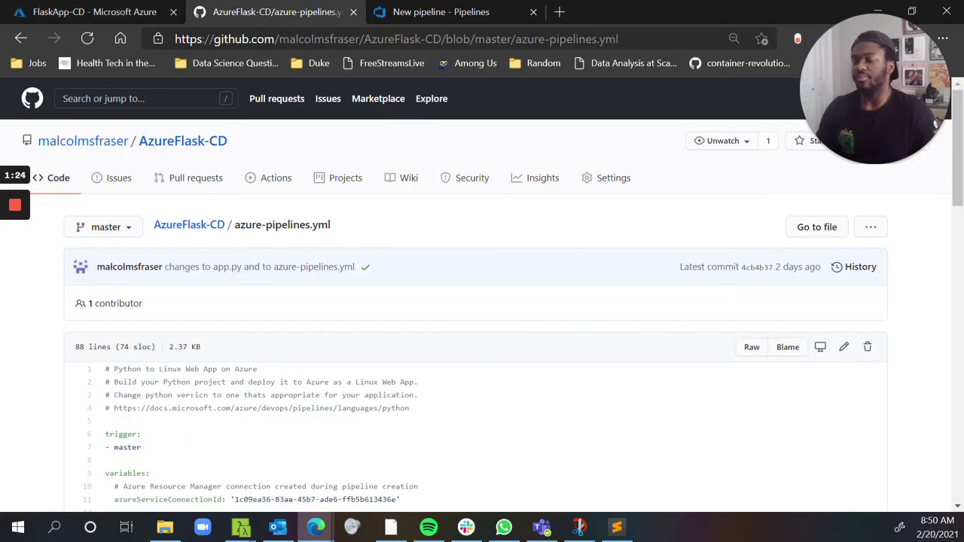
{"action": "scroll", "coordinate": [482, 302], "scroll_direction": "down", "scroll_amount": 3}
{"action": "scroll", "coordinate": [319, 306], "scroll_direction": "down", "scroll_amount": 2}
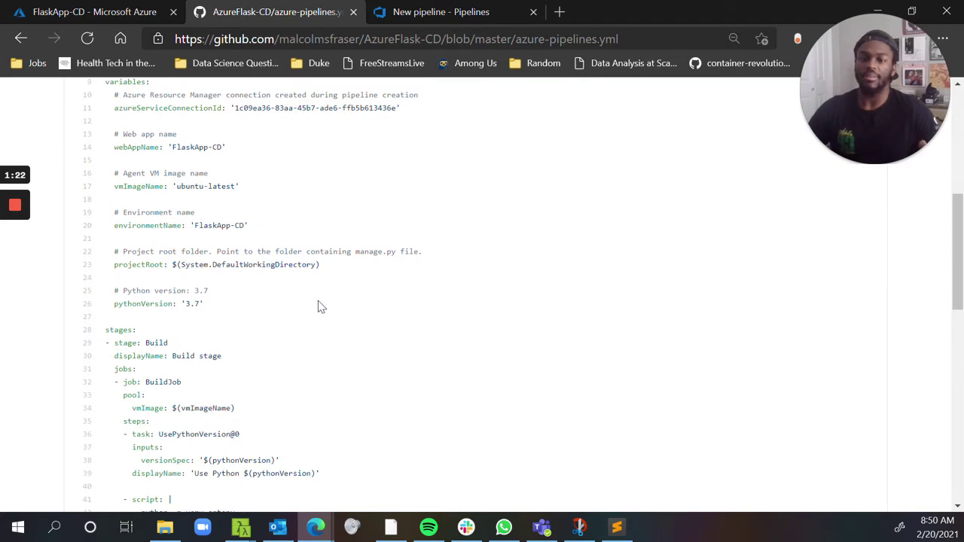
{"action": "scroll", "coordinate": [319, 305], "scroll_direction": "down", "scroll_amount": 3}
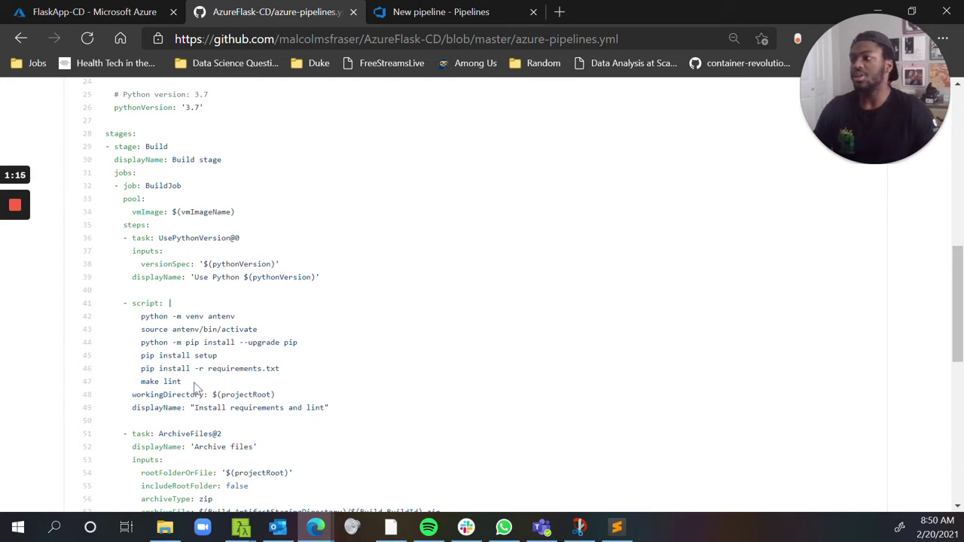
{"action": "left_click_drag", "start_coordinate": [194, 388], "coordinate": [163, 381]}
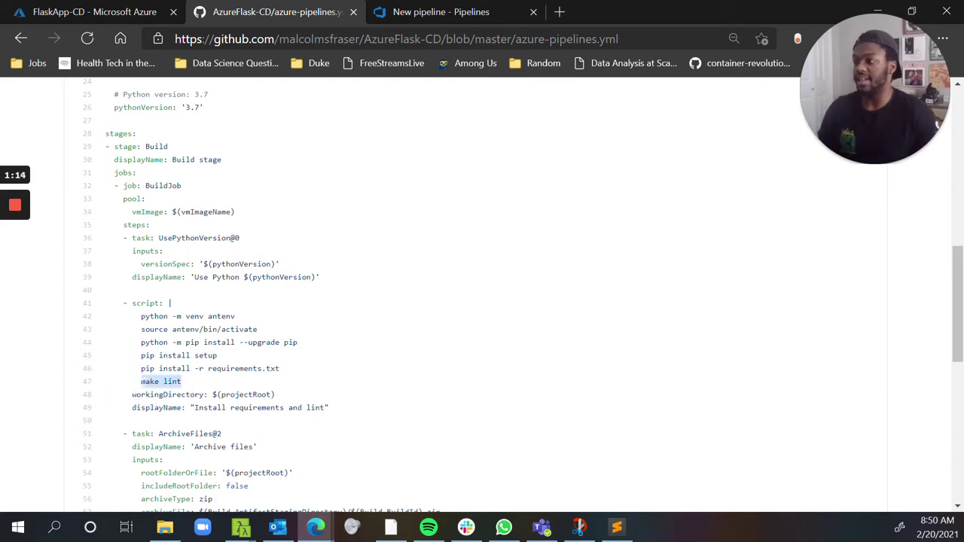
{"action": "scroll", "coordinate": [154, 301], "scroll_direction": "down", "scroll_amount": 1}
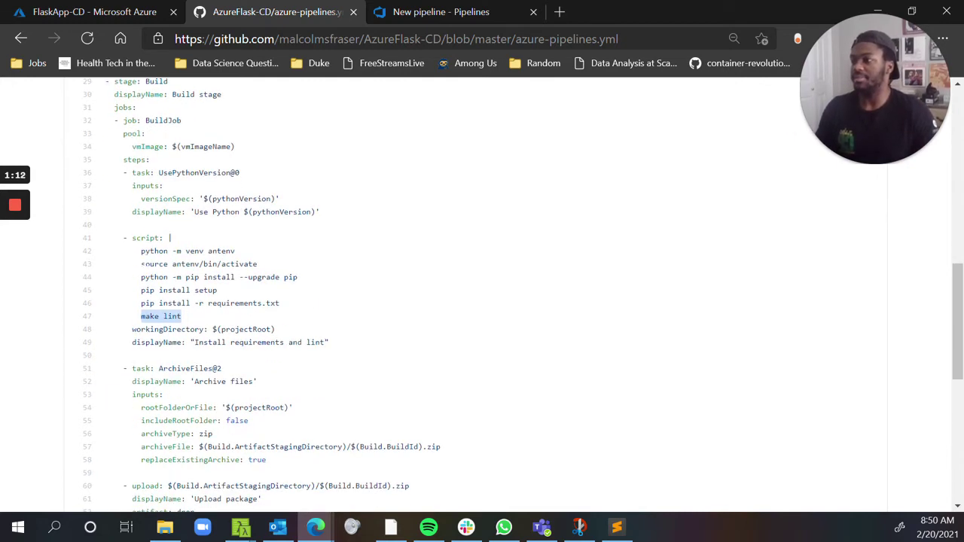
{"action": "scroll", "coordinate": [179, 278], "scroll_direction": "down", "scroll_amount": 1}
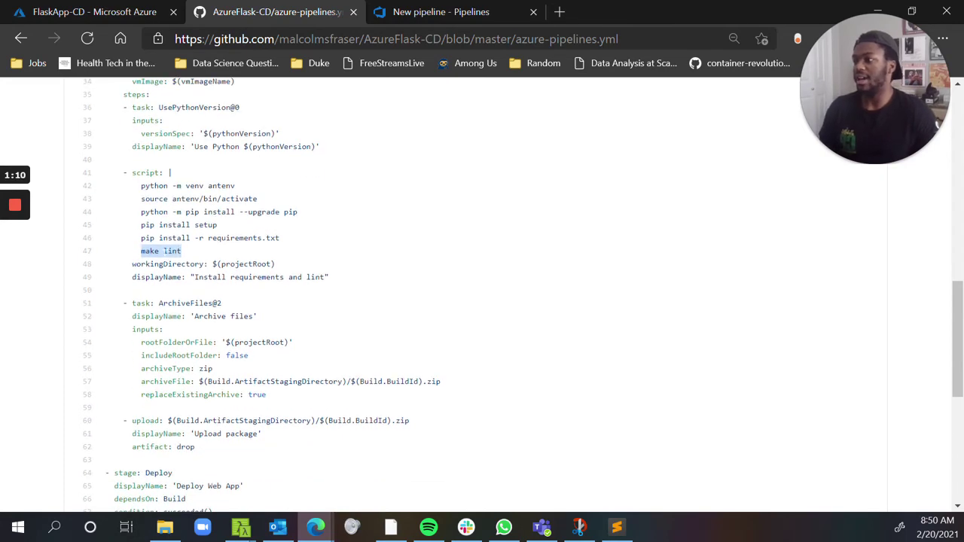
{"action": "scroll", "coordinate": [214, 258], "scroll_direction": "up", "scroll_amount": 9}
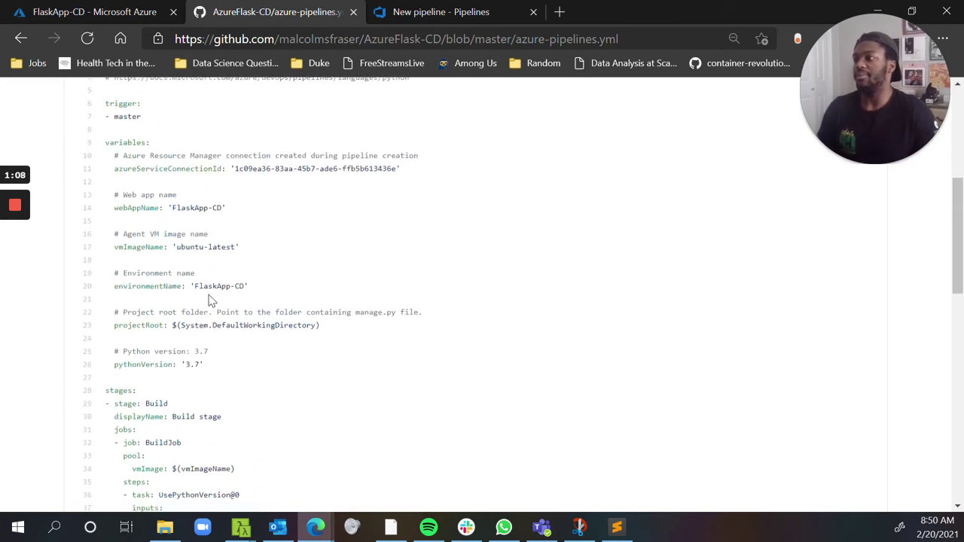
Open the Makefile in the AzureFlask-CD repository and examine its lint and test targets.
{"action": "key", "text": "alt+Left"}
{"action": "left_click", "coordinate": [116, 374]}
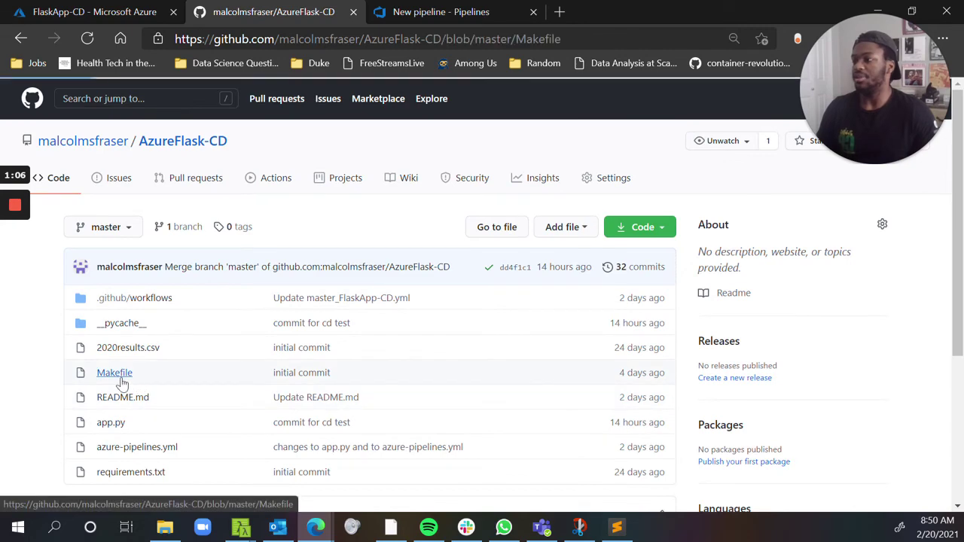
{"action": "scroll", "coordinate": [123, 379], "scroll_direction": "down", "scroll_amount": 2}
{"action": "left_click_drag", "start_coordinate": [282, 353], "coordinate": [106, 333]}
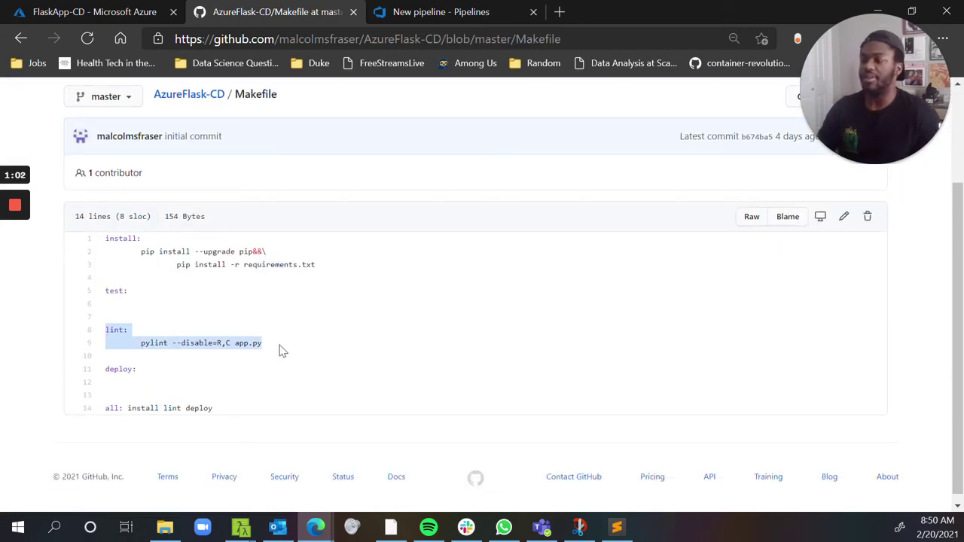
{"action": "left_click", "coordinate": [118, 303]}
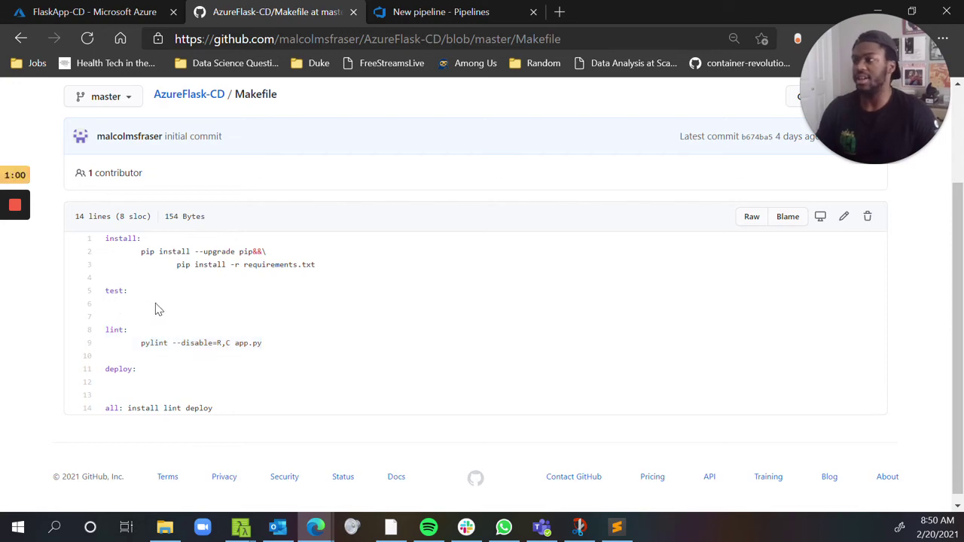
Switch to the Azure portal's Cloud Shell and stage the AzureFlask-CD files with git add *.
{"action": "left_click", "coordinate": [98, 12]}
{"action": "scroll", "coordinate": [271, 463], "scroll_direction": "down", "scroll_amount": 3}
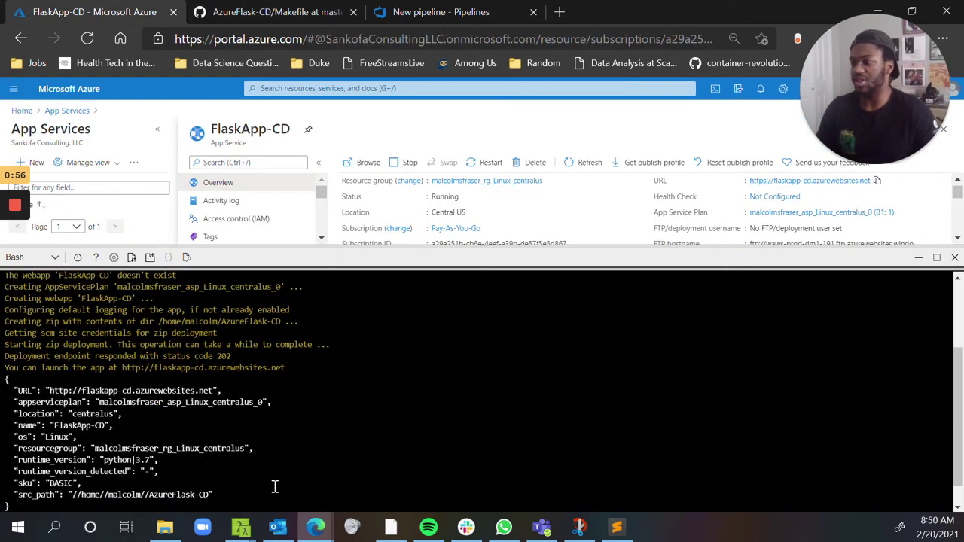
{"action": "type", "text": "git add *"}
{"action": "key", "text": "Return"}
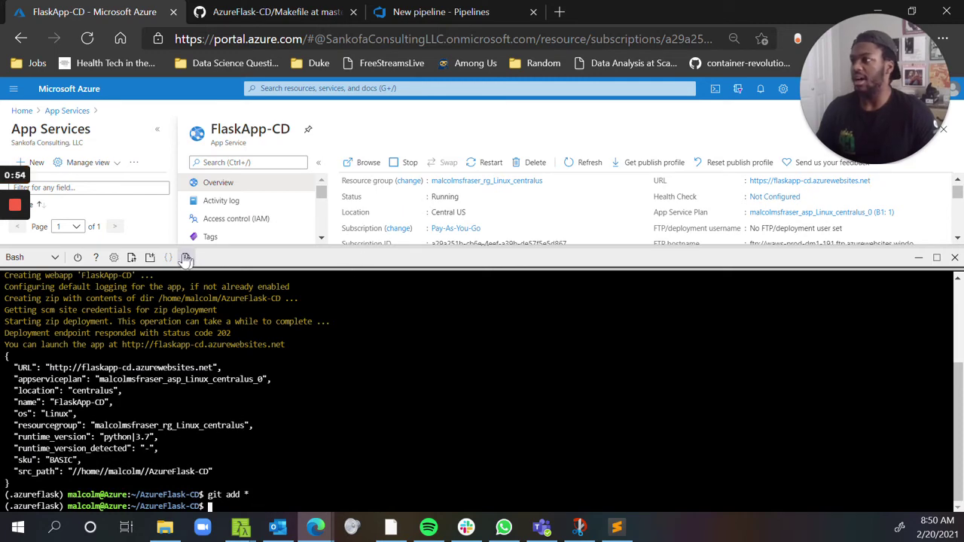
In the enlarged Cloud Shell editor, append "YES IT IS!!" to the home route's return string in app.py and save the file.
{"action": "left_click_drag", "start_coordinate": [436, 253], "coordinate": [458, 133]}
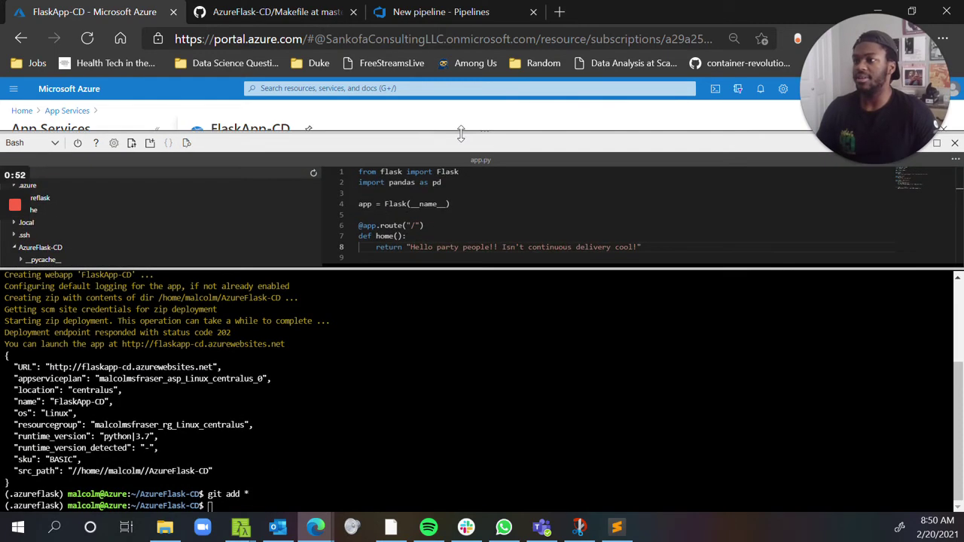
{"action": "left_click", "coordinate": [639, 247]}
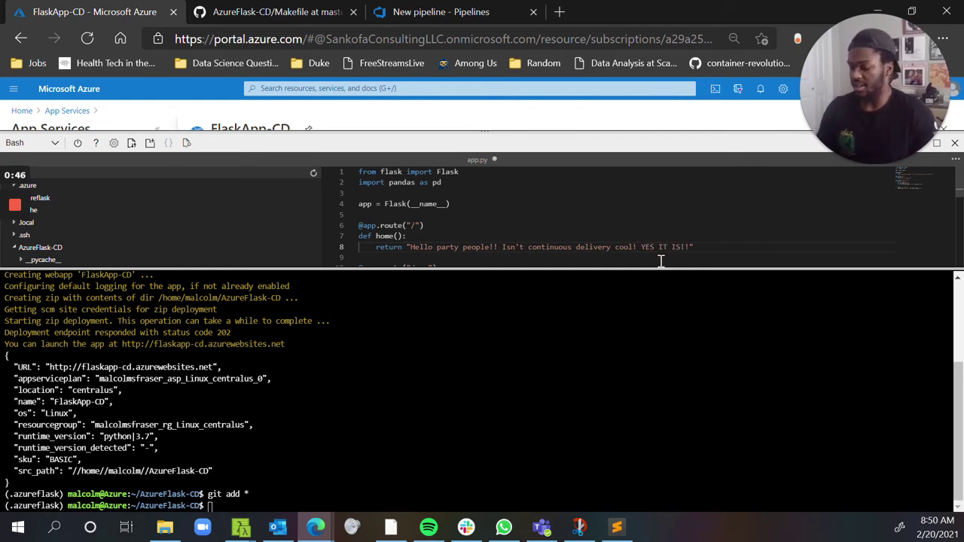
Stage the saved app.py change in the Cloud Shell terminal with git add *.
{"action": "left_click", "coordinate": [251, 509]}
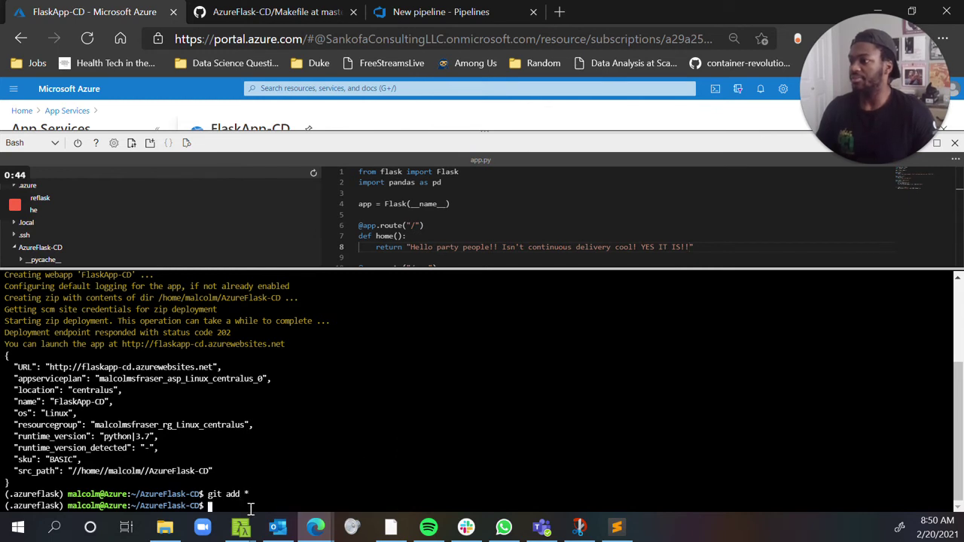
{"action": "type", "text": "git add *"}
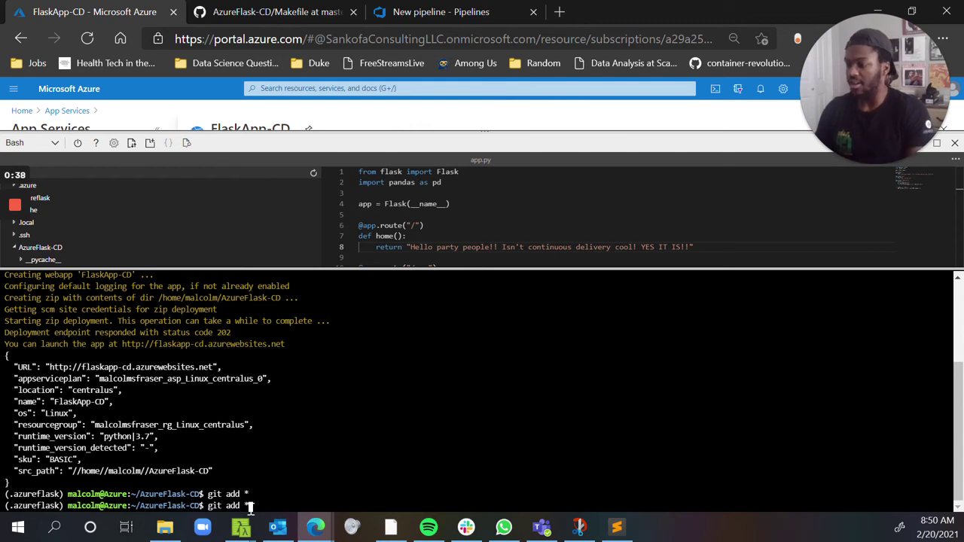
{"action": "key", "text": "Return"}
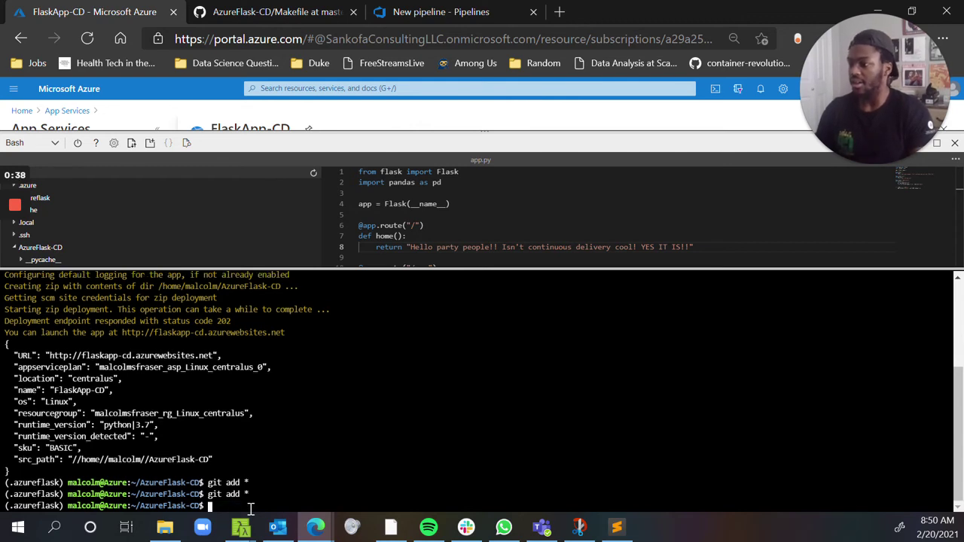
Commit the staged files with the message "change for cd test" and push the commit with git push.
{"action": "type", "text": "git commit"}
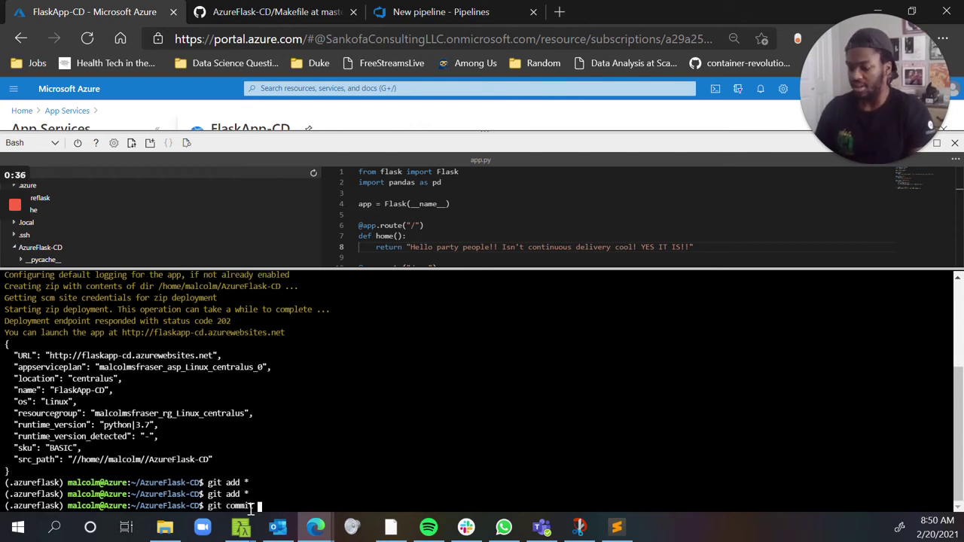
{"action": "type", "text": " -m \"c"}
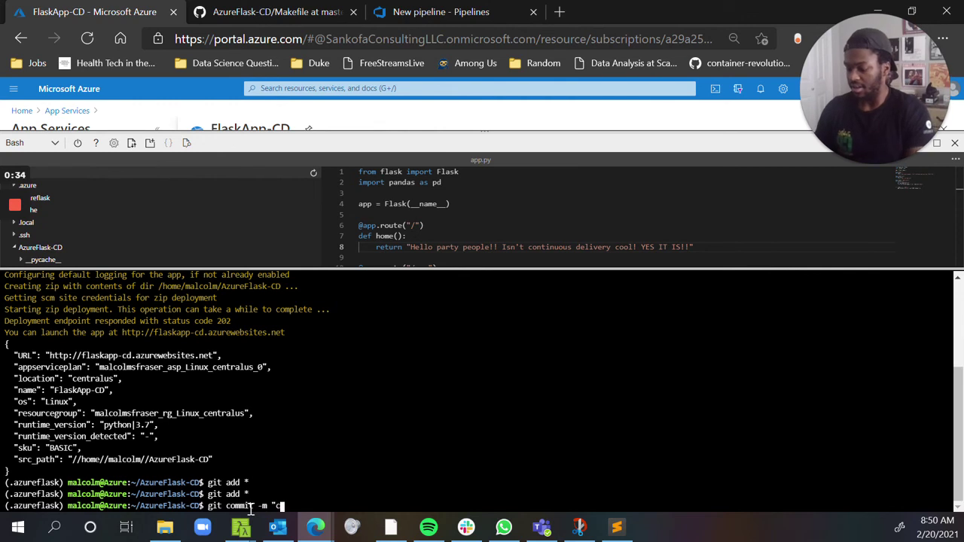
{"action": "type", "text": "hange for"}
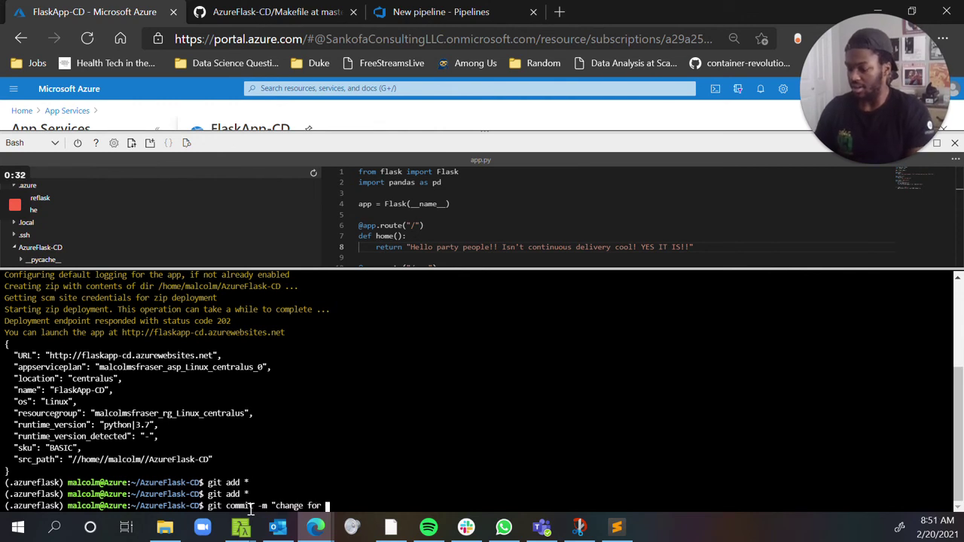
{"action": "type", "text": " cd test"}
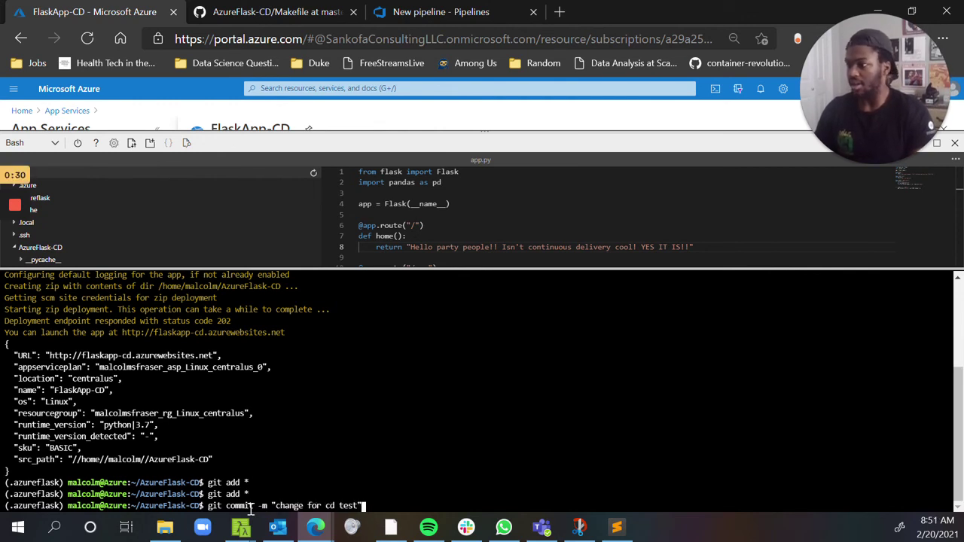
{"action": "type", "text": "\""}
{"action": "key", "text": "Return"}
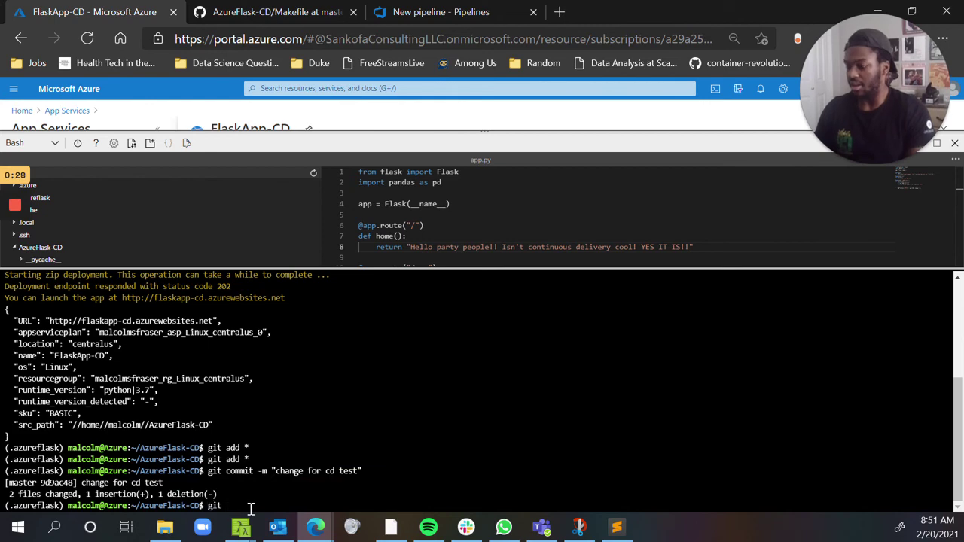
{"action": "key", "text": "Return"}
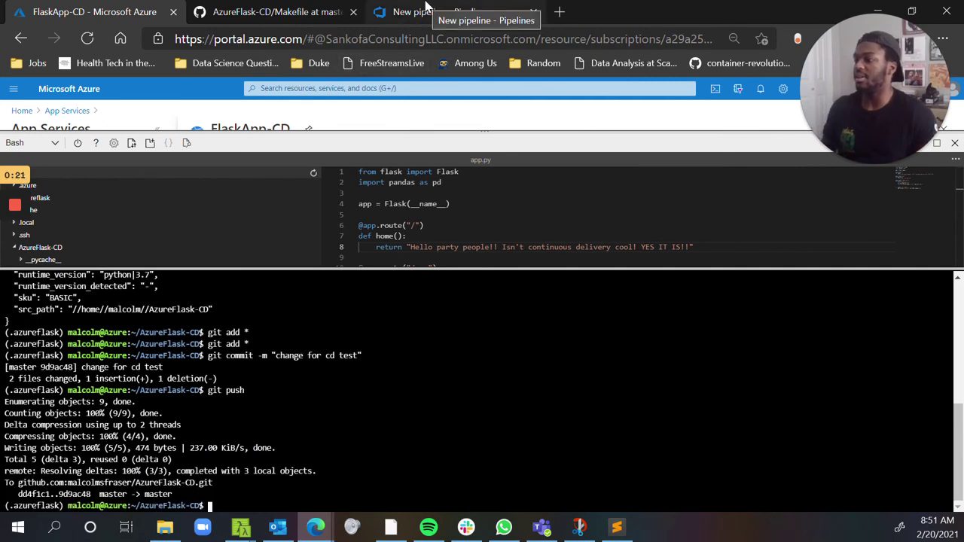
Switch to Azure DevOps and open the run list of the AzureFlask-CD pipeline in the FlaskCD project.
{"action": "left_click", "coordinate": [425, 9]}
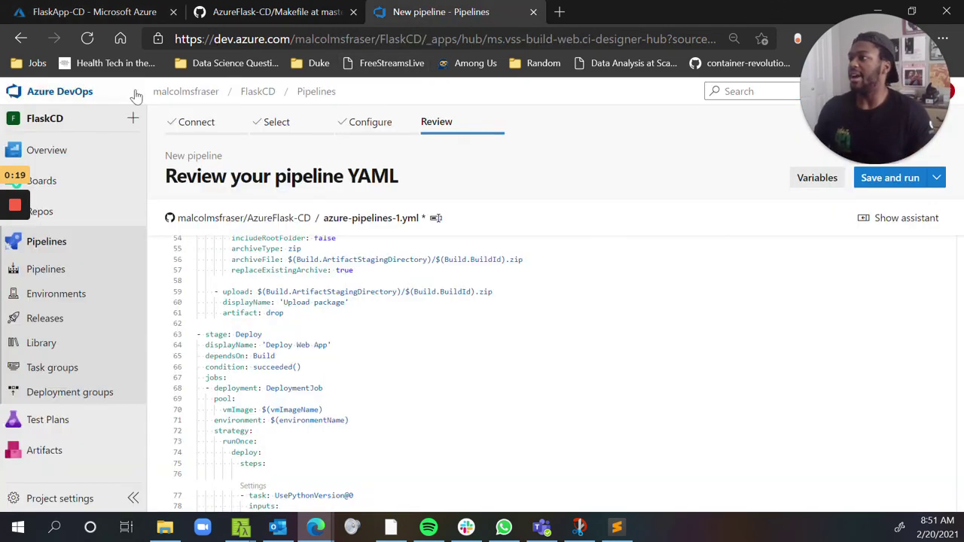
{"action": "left_click", "coordinate": [257, 92]}
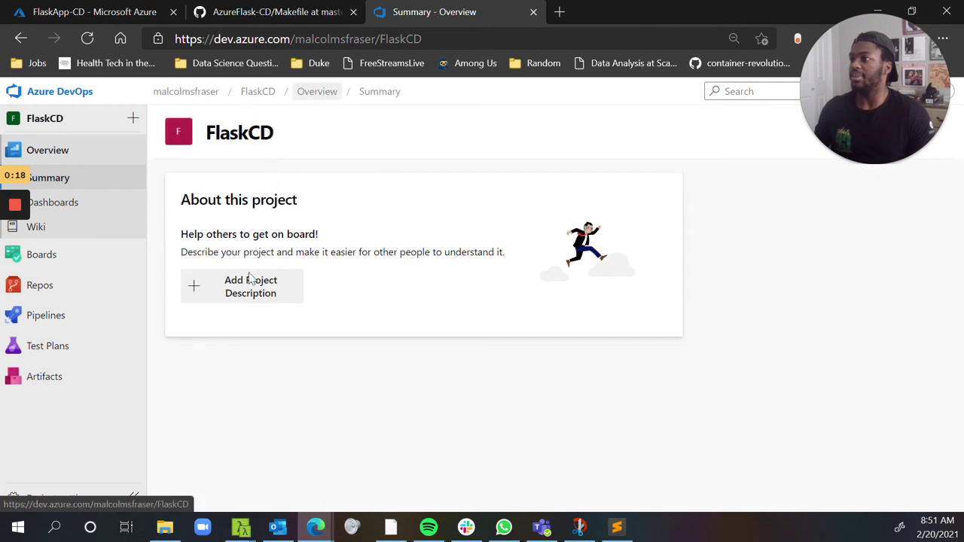
{"action": "left_click", "coordinate": [63, 311]}
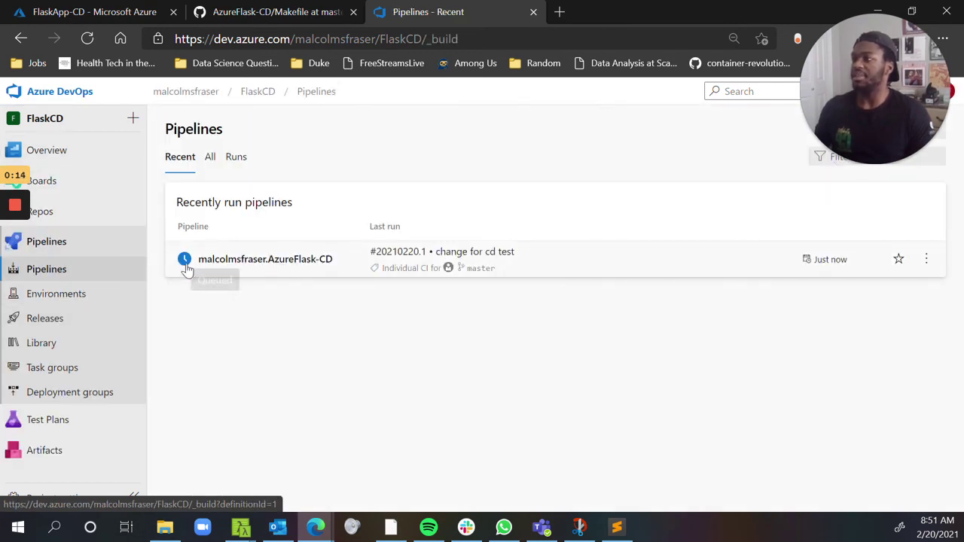
{"action": "left_click", "coordinate": [235, 267]}
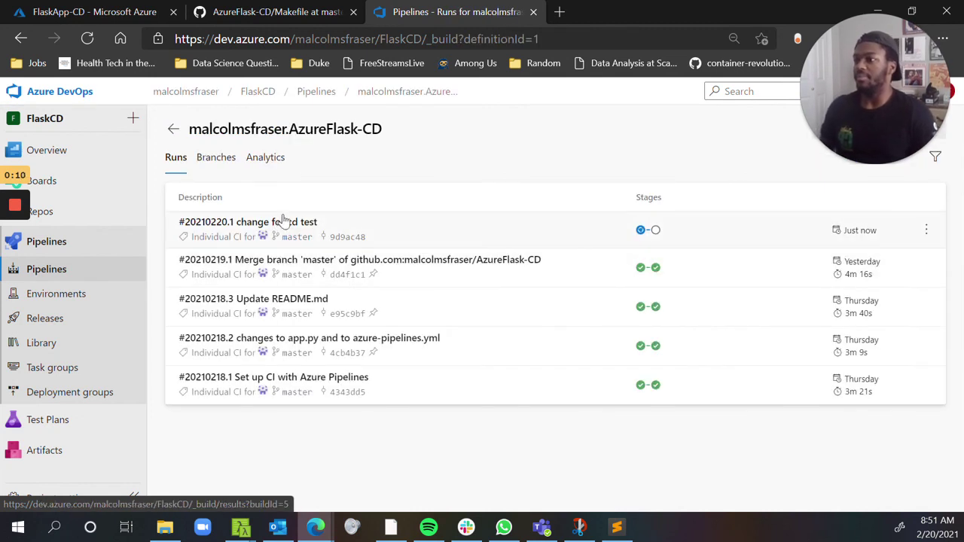
Open the "change for cd test" run and view the BuildJob log of its Build stage.
{"action": "left_click", "coordinate": [284, 221]}
{"action": "scroll", "coordinate": [307, 272], "scroll_direction": "down", "scroll_amount": 1}
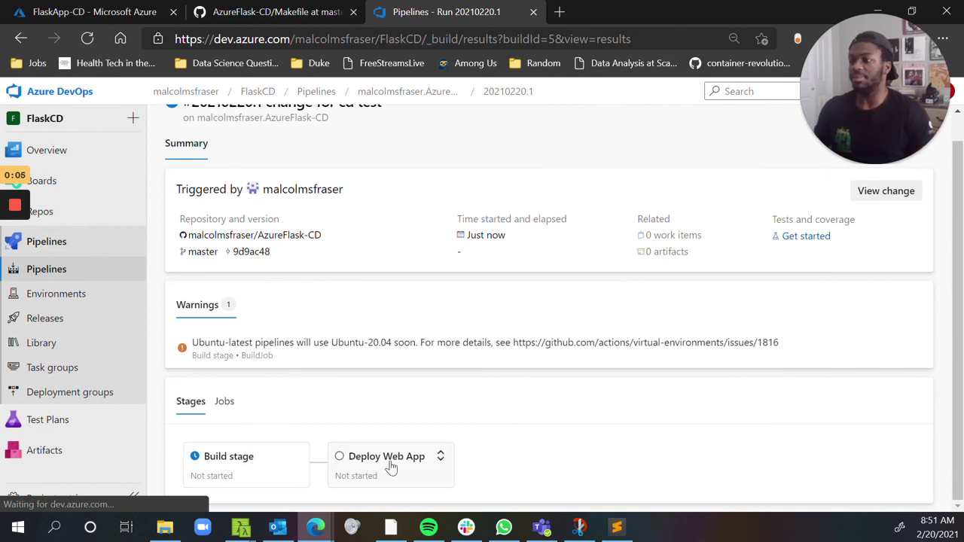
{"action": "left_click", "coordinate": [256, 472]}
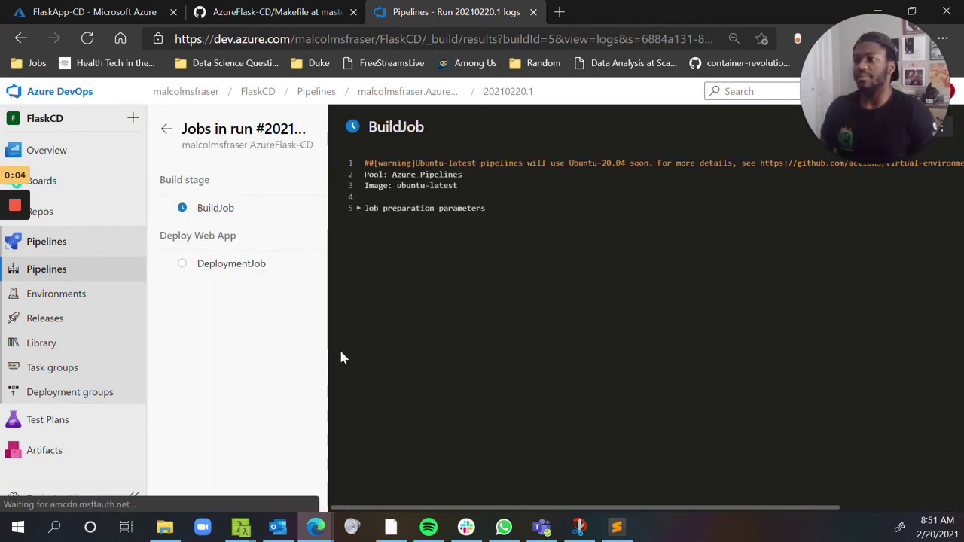